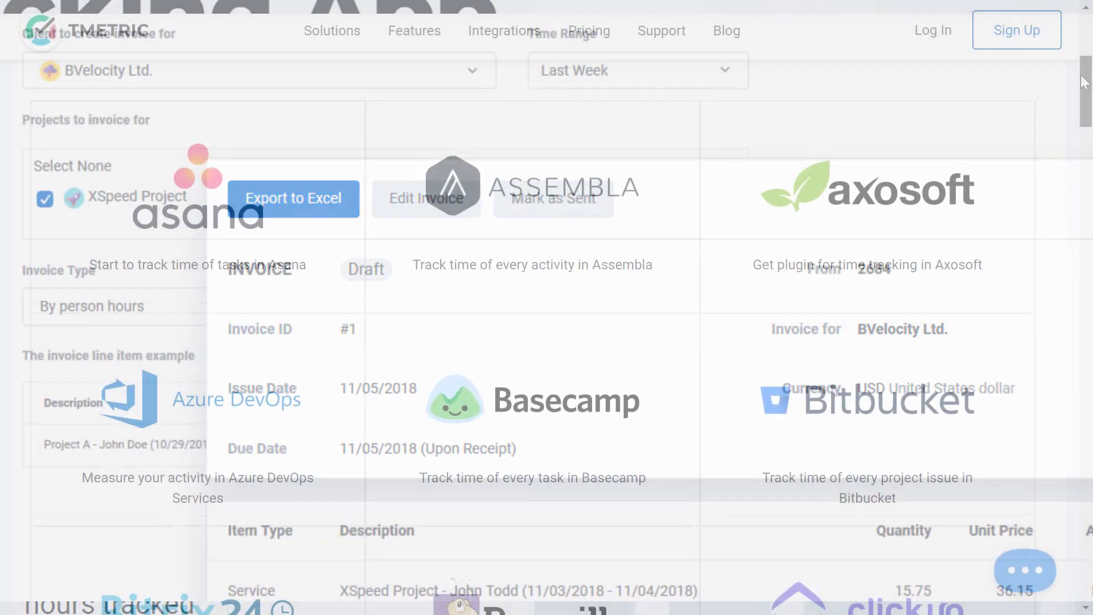
Step: Scroll down the TMetric integrations page, then go back to the TMetric home page
scroll(1087, 108, "down", 4)
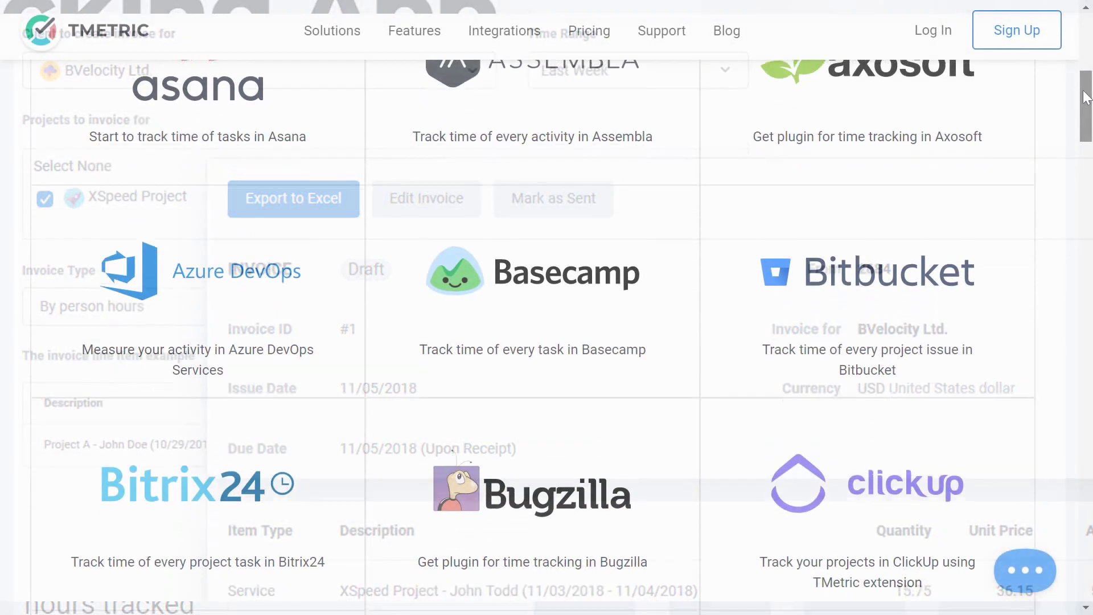
left_click_drag(1087, 108, 1089, 267)
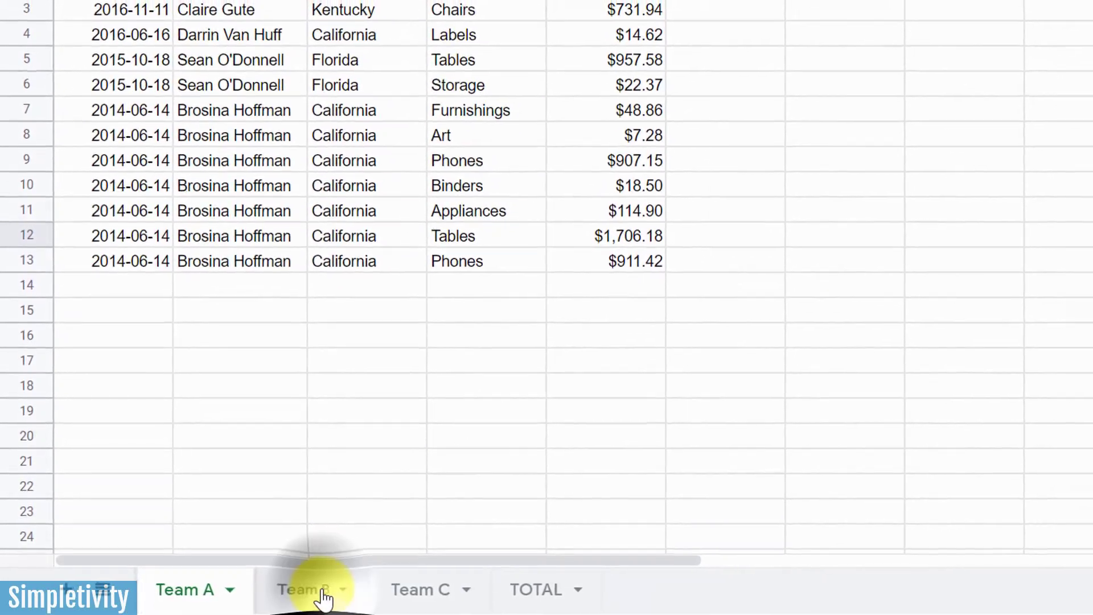
left_click(322, 592)
left_click(421, 591)
left_click(305, 592)
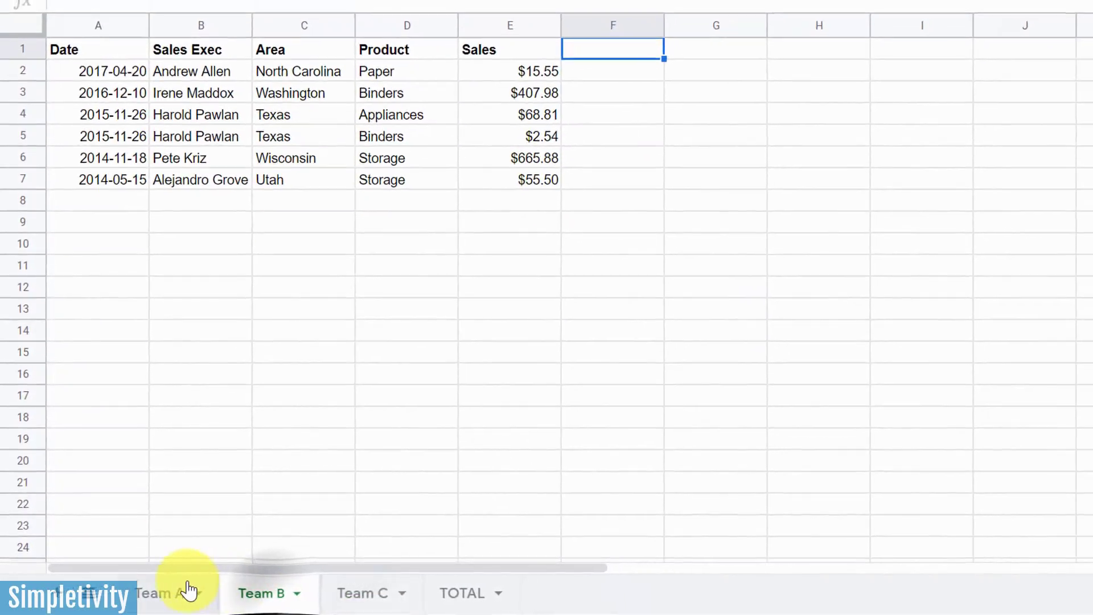
left_click(189, 591)
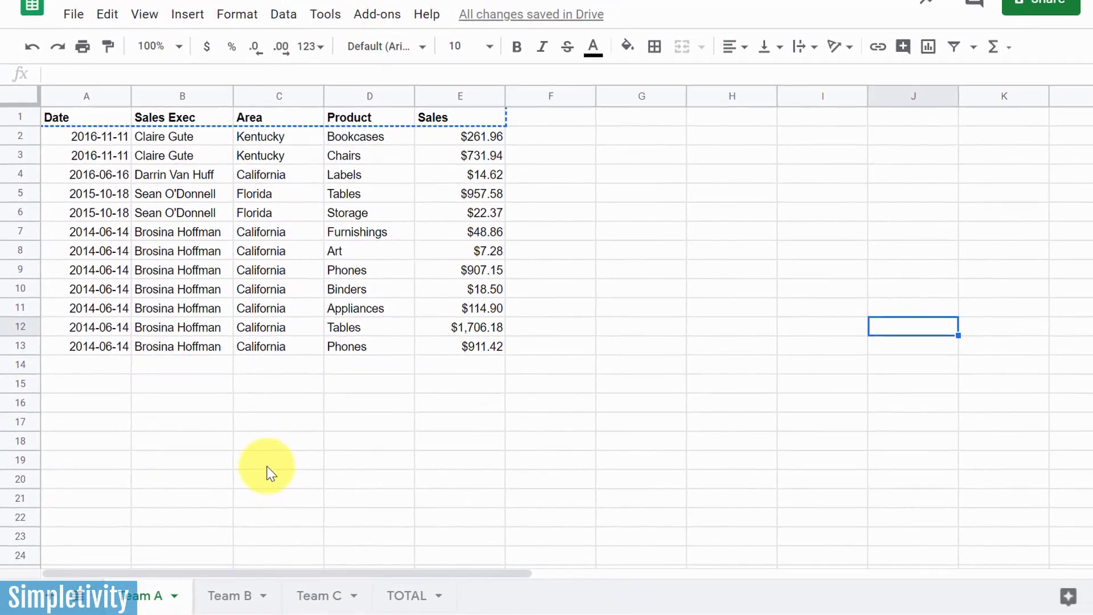
left_click(389, 598)
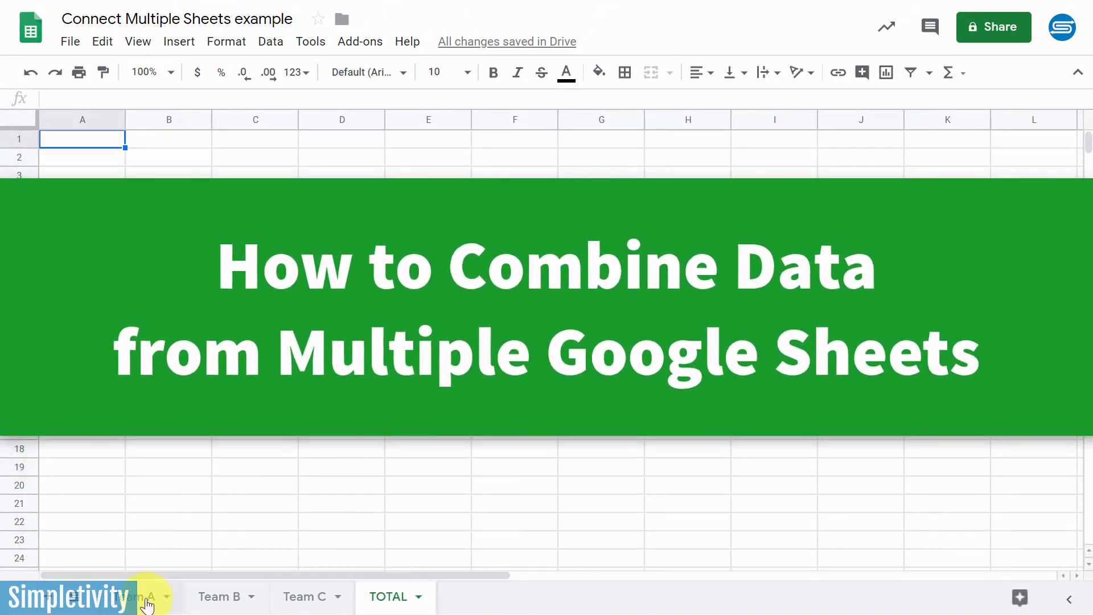
left_click(146, 598)
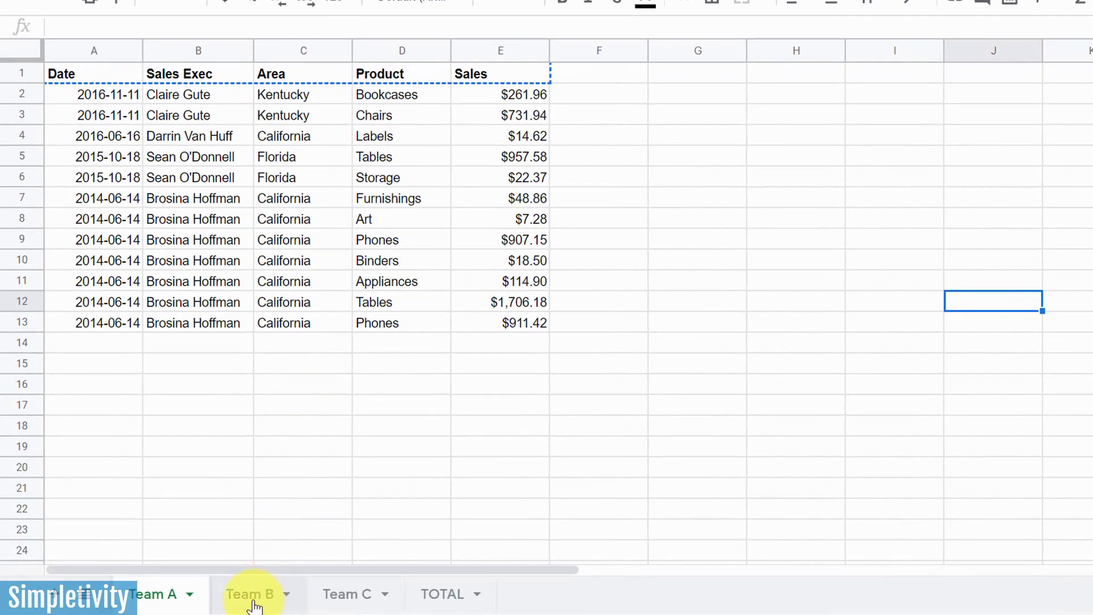
left_click(254, 595)
left_click_drag(341, 592, 277, 598)
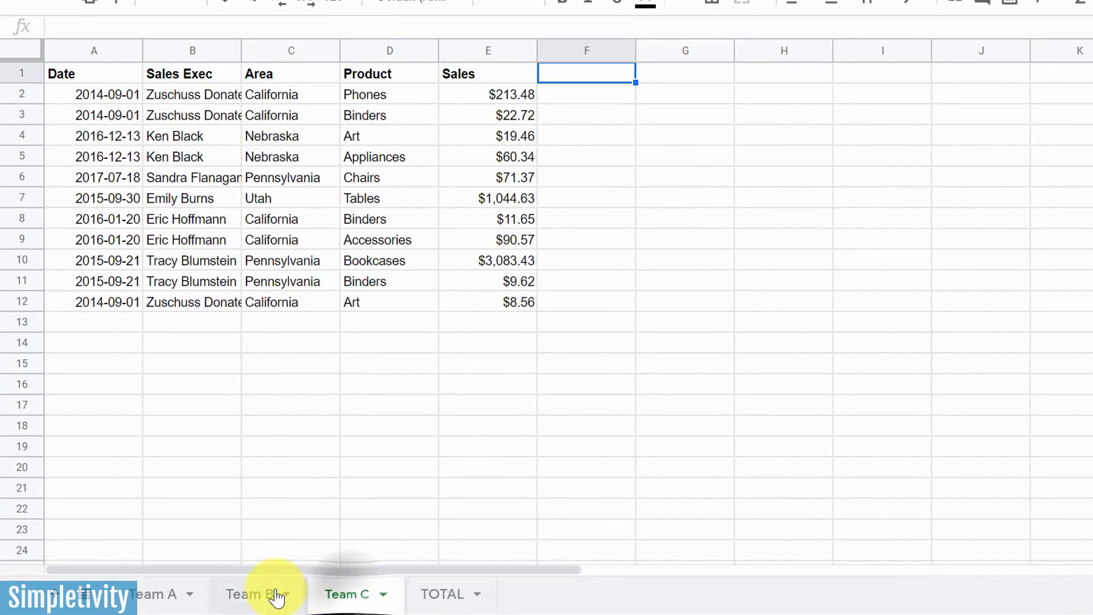
left_click(273, 594)
left_click(159, 595)
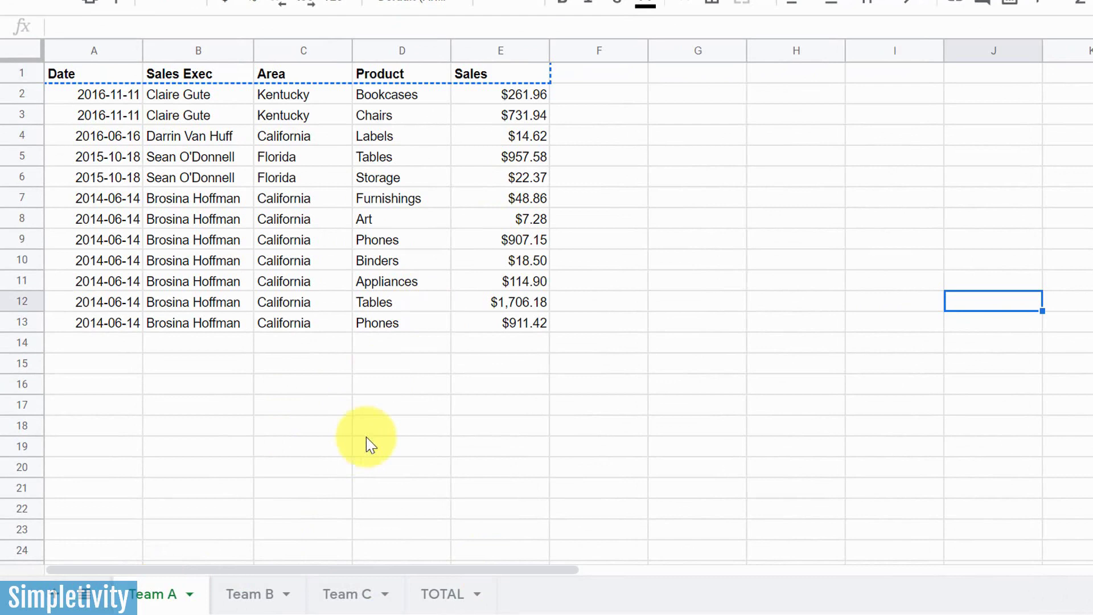
left_click(246, 595)
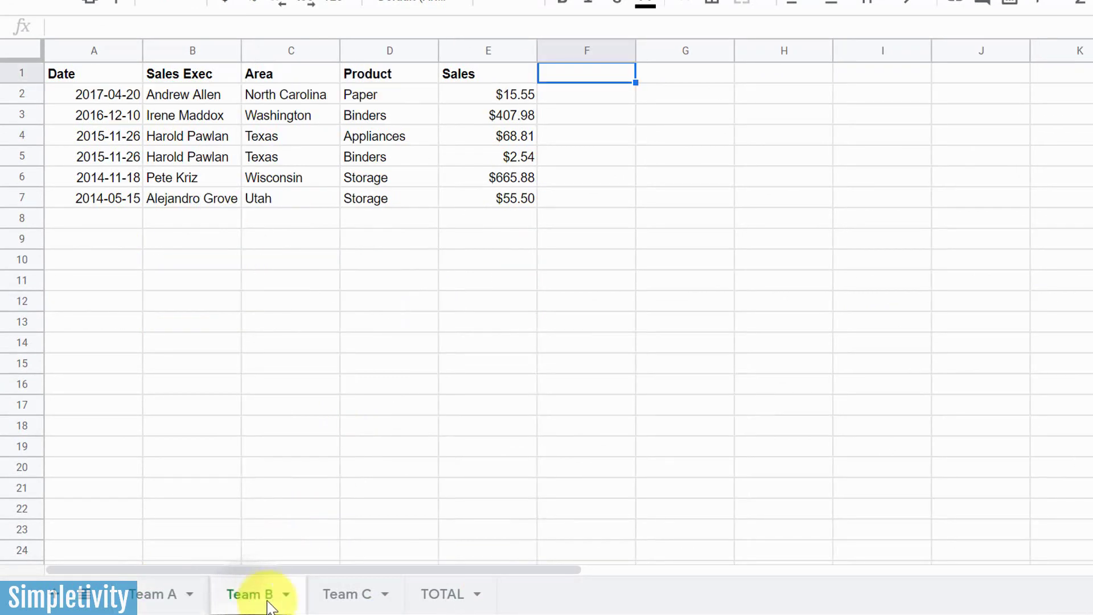
left_click(348, 597)
left_click(159, 597)
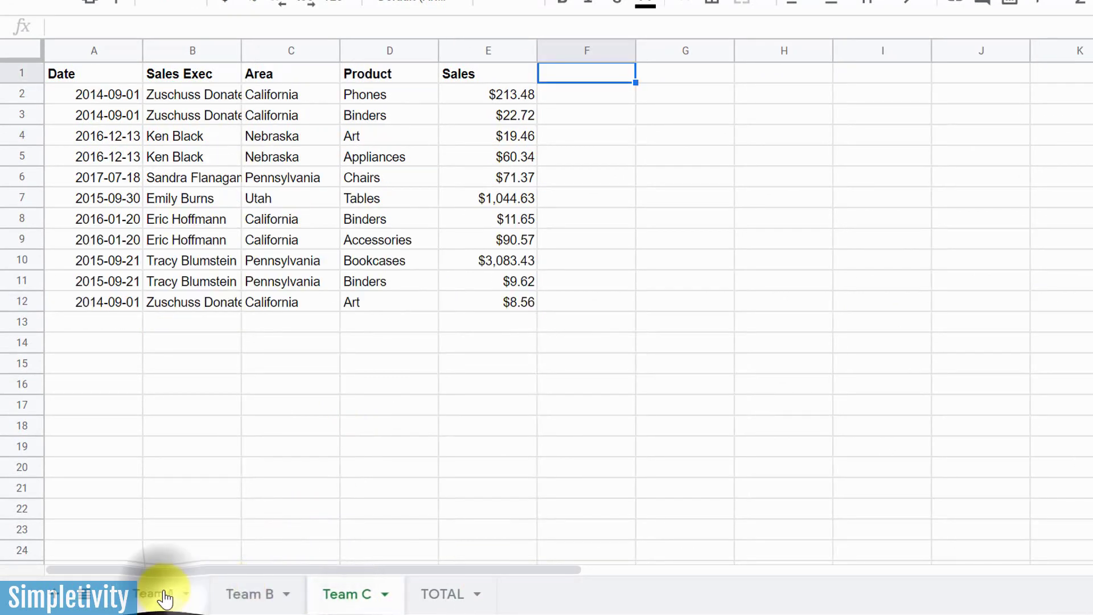
left_click(250, 595)
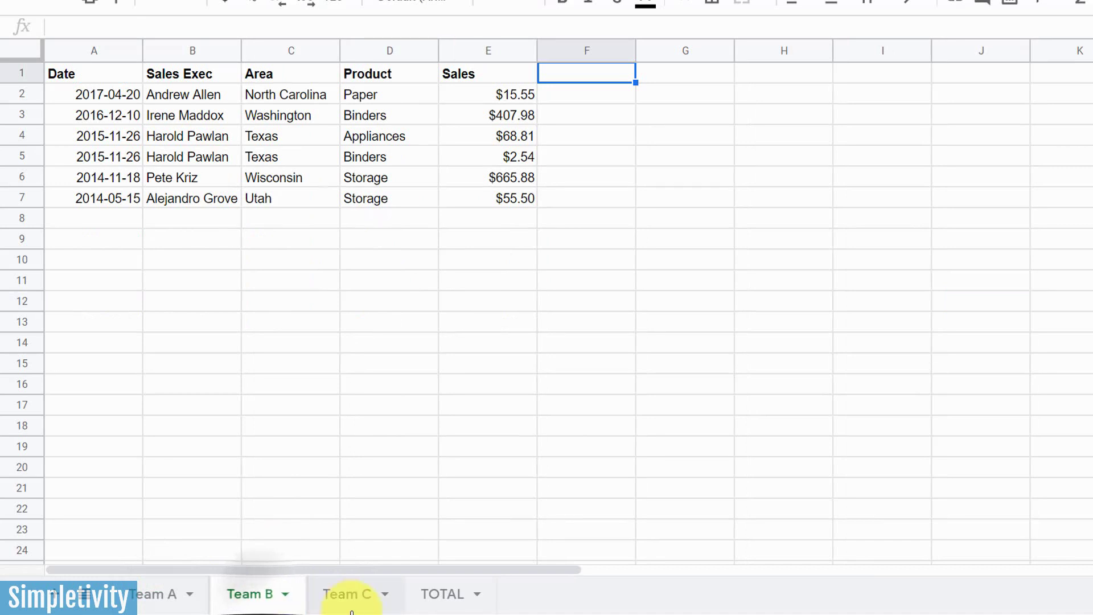
left_click(347, 596)
left_click(149, 593)
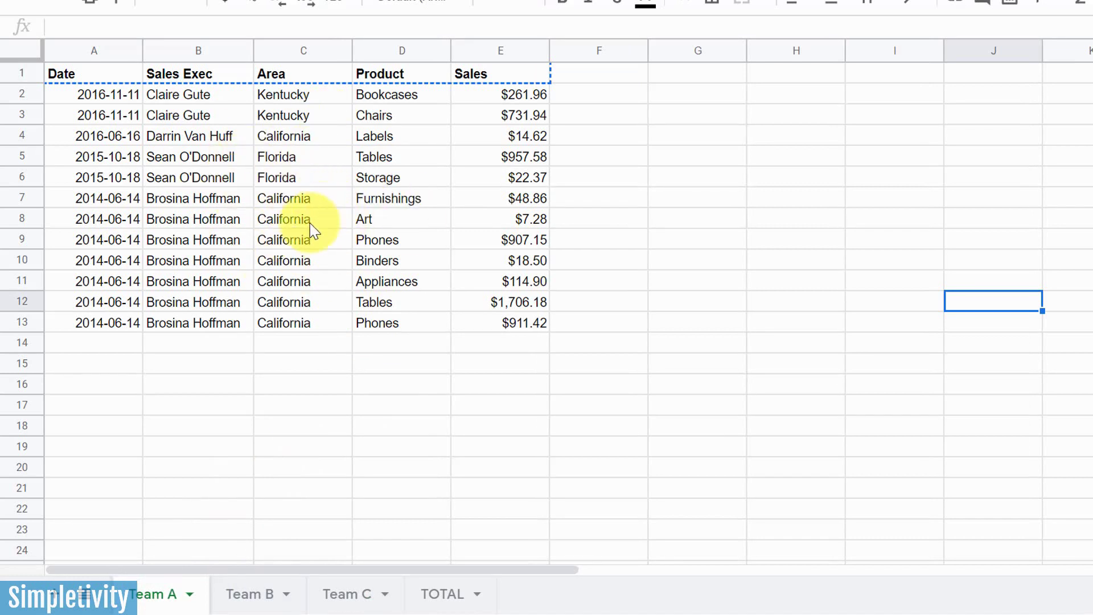
left_click(441, 596)
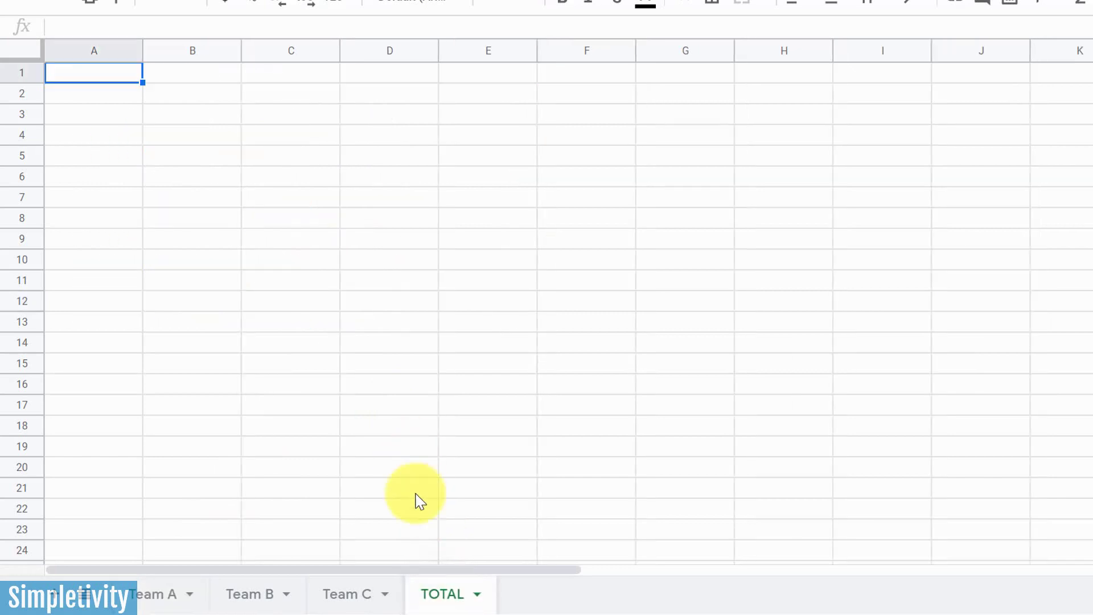
left_click(154, 597)
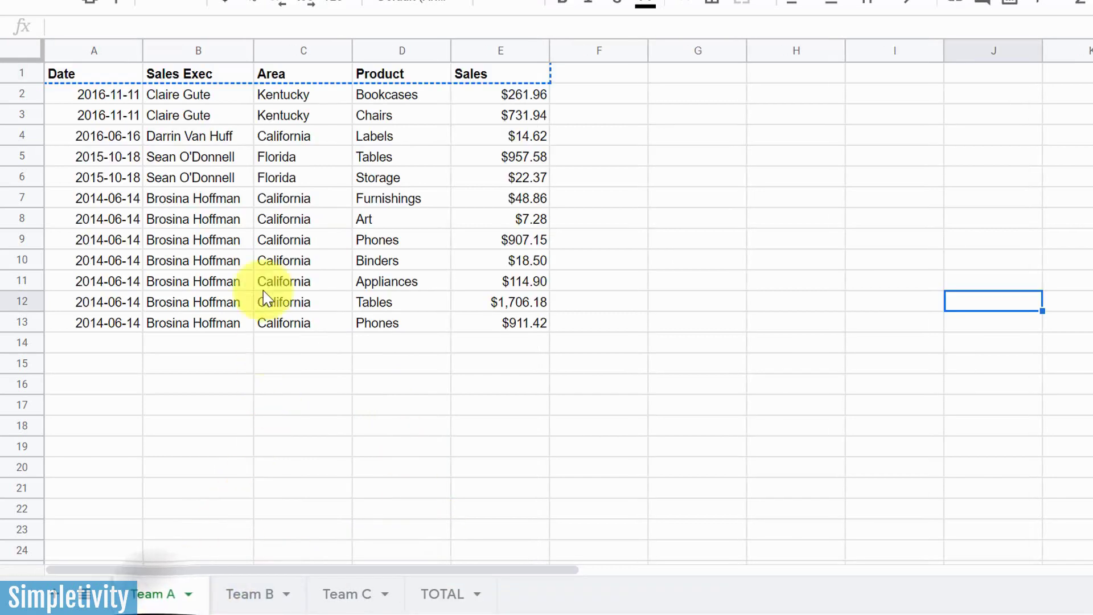
left_click(252, 605)
left_click(358, 596)
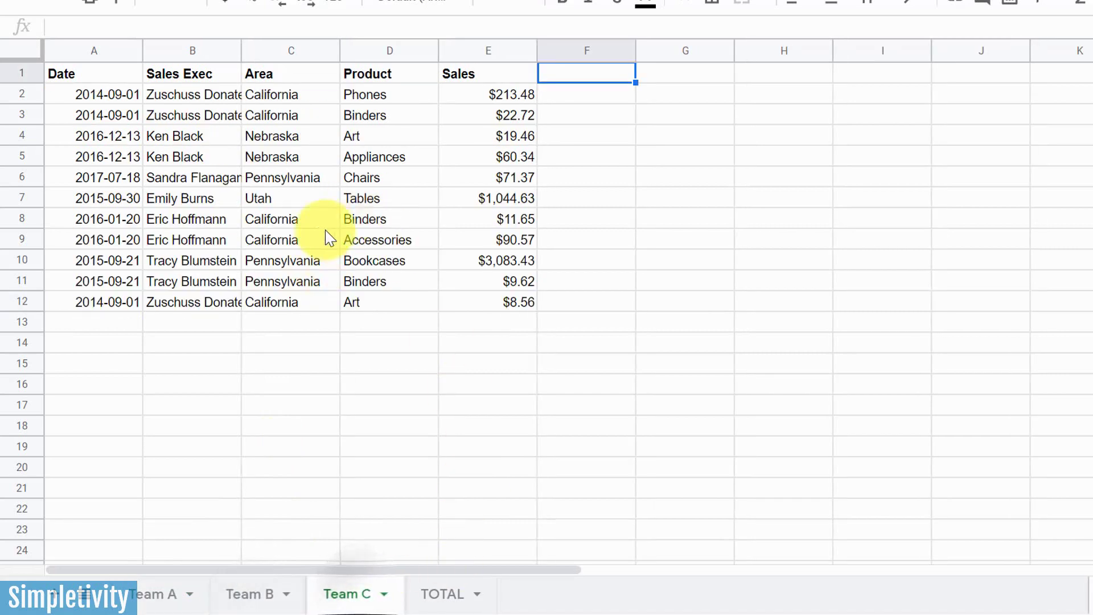
left_click(160, 598)
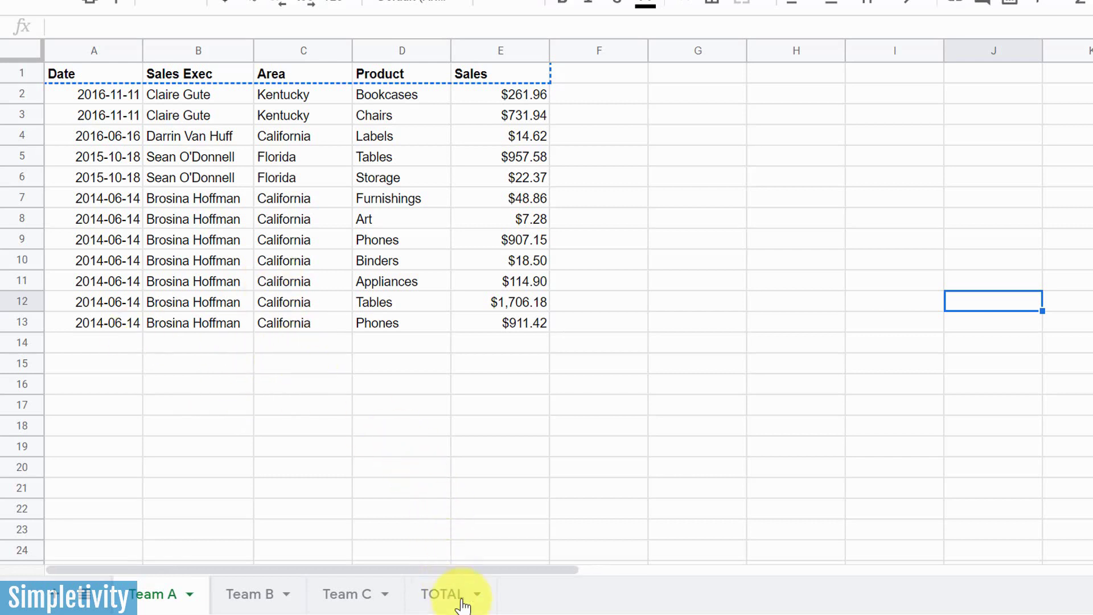
Step: Paste Team A's Date, Sales Exec, Area, Product, Sales headers into TOTAL row 1, then select A2
left_click(445, 593)
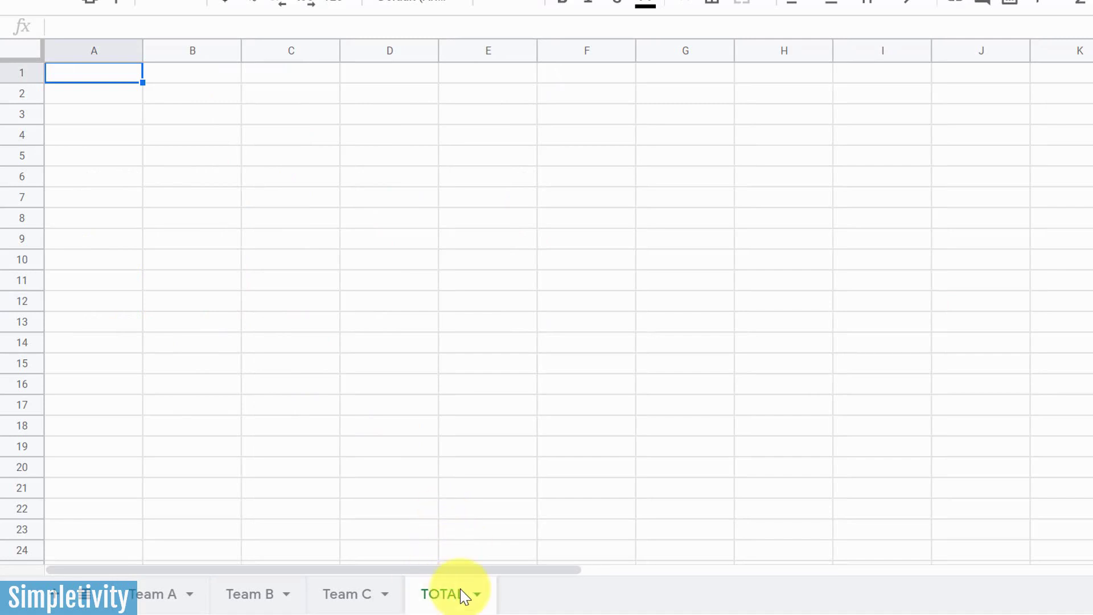
left_click(169, 593)
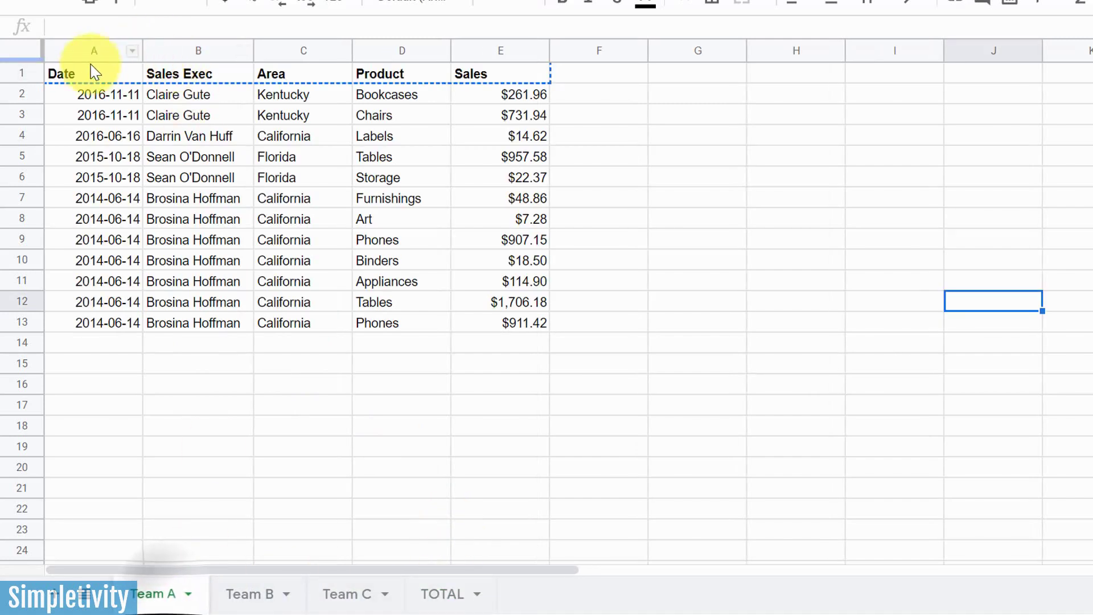
left_click(83, 76)
left_click_drag(84, 76, 495, 73)
key("ctrl+c")
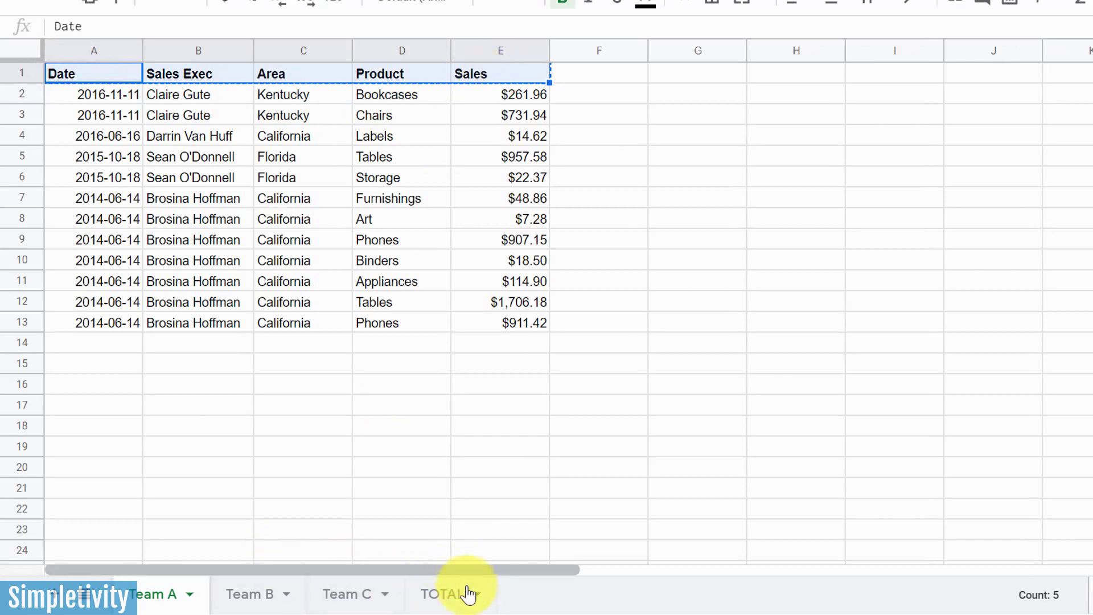
left_click(444, 592)
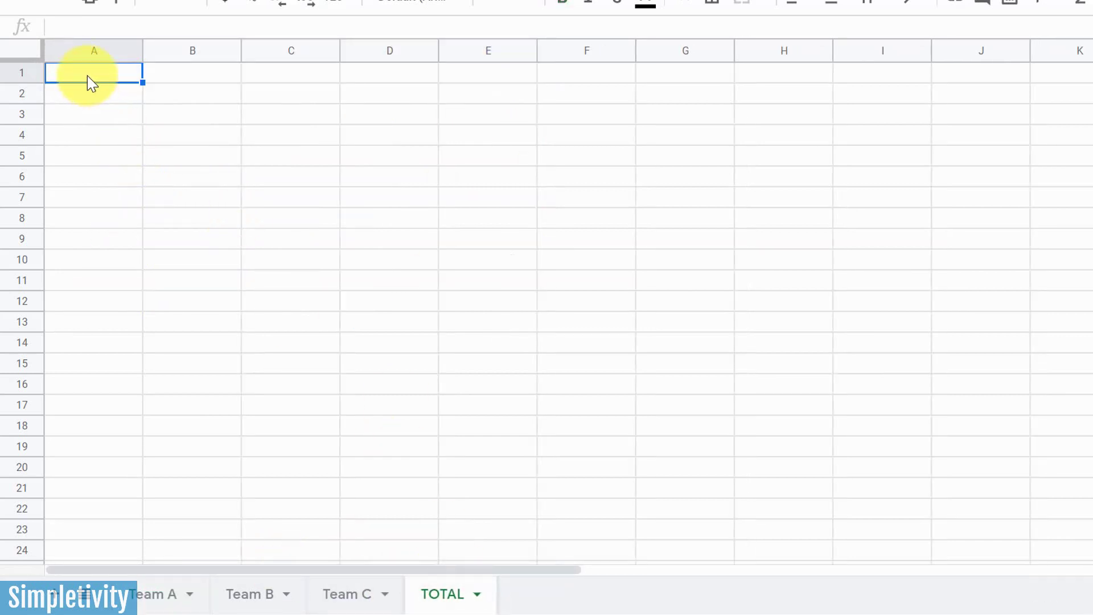
key("ctrl+v")
left_click(269, 158)
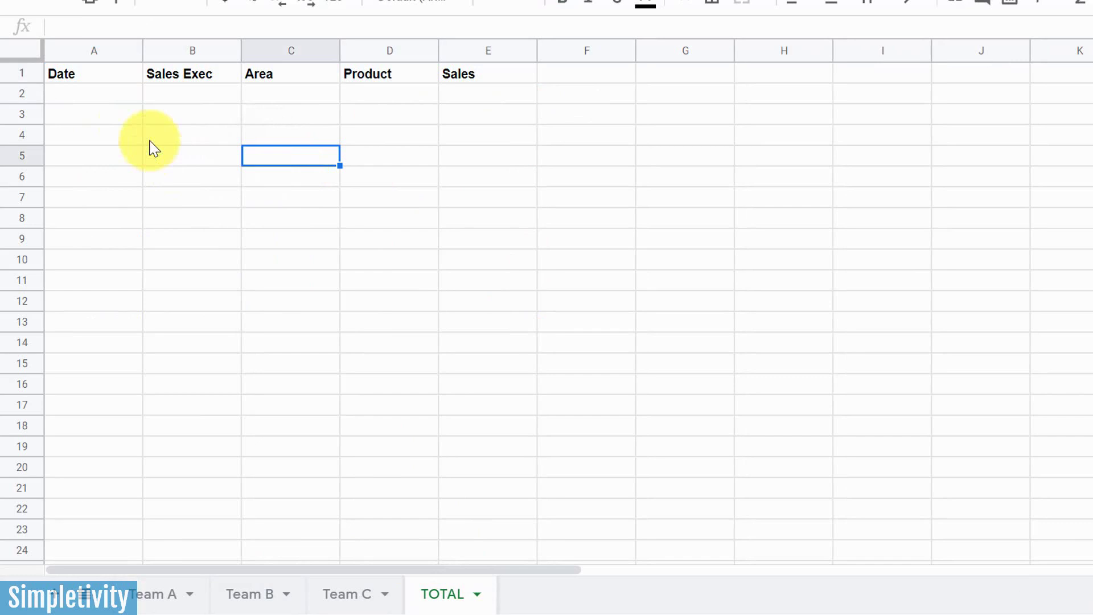
left_click(97, 95)
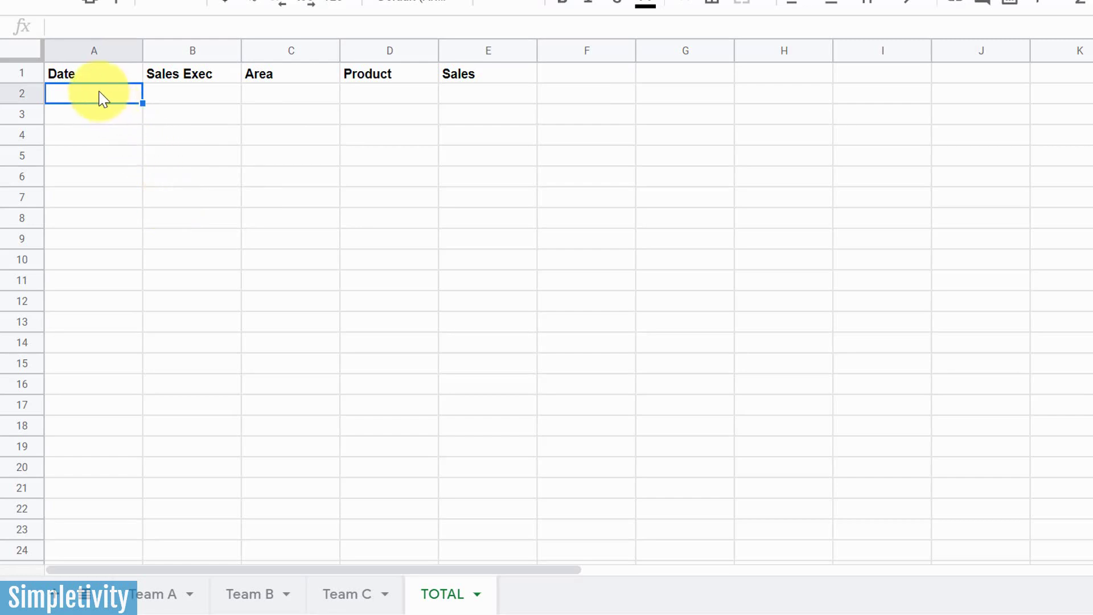
Step: In TOTAL A2, build ={'Team A'!A2:E13;'Team B'!A2:E7;'Team C'!A2:E12} by selecting each team's range
type("={")
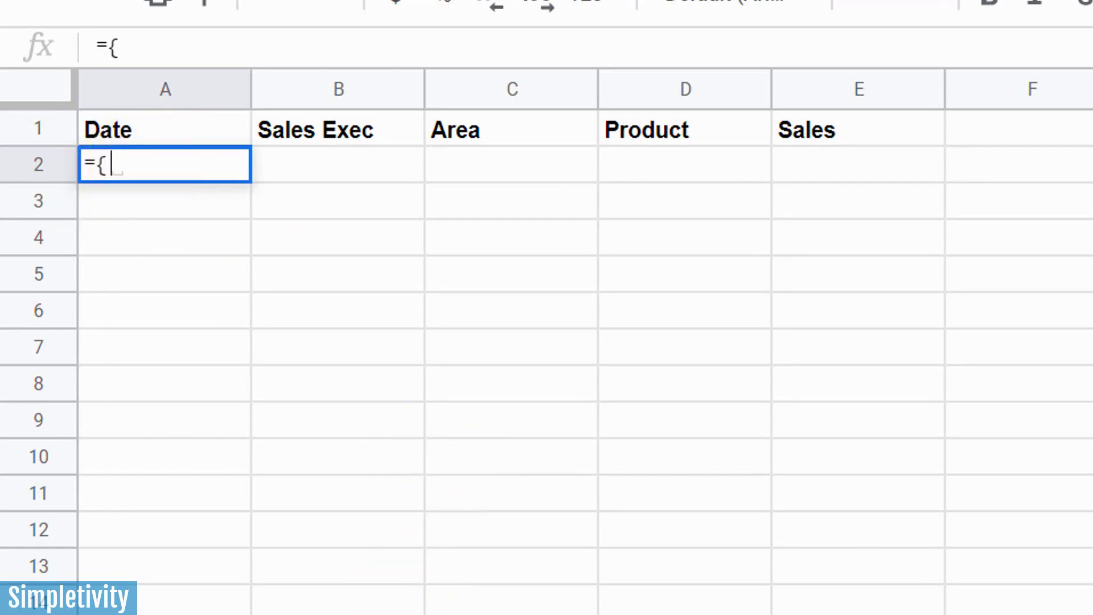
key("ctrl+shift+Page_Down")
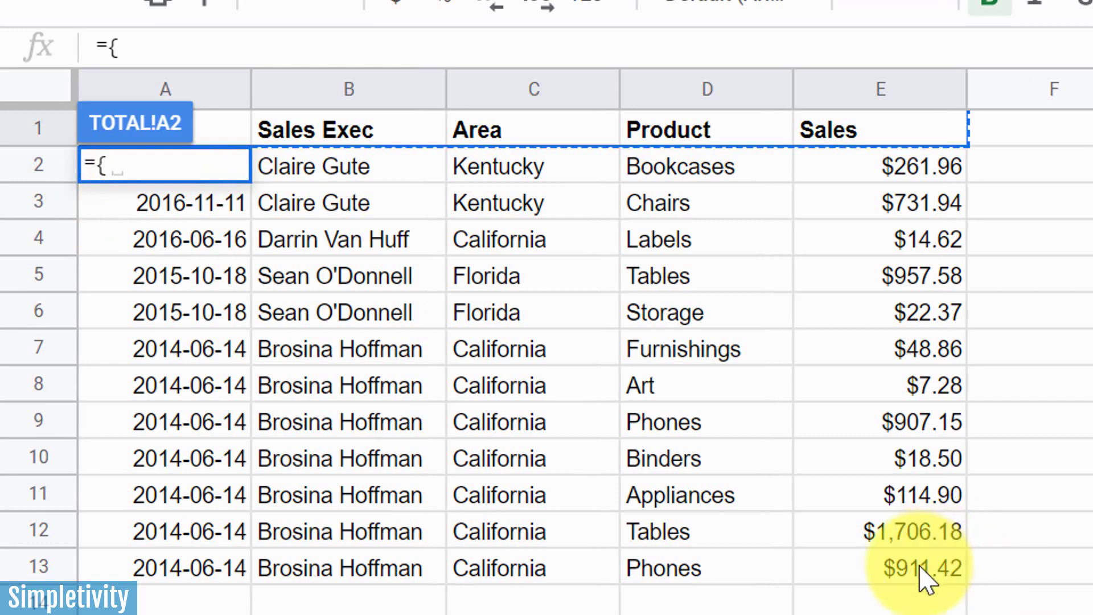
left_click_drag(926, 572, 195, 166)
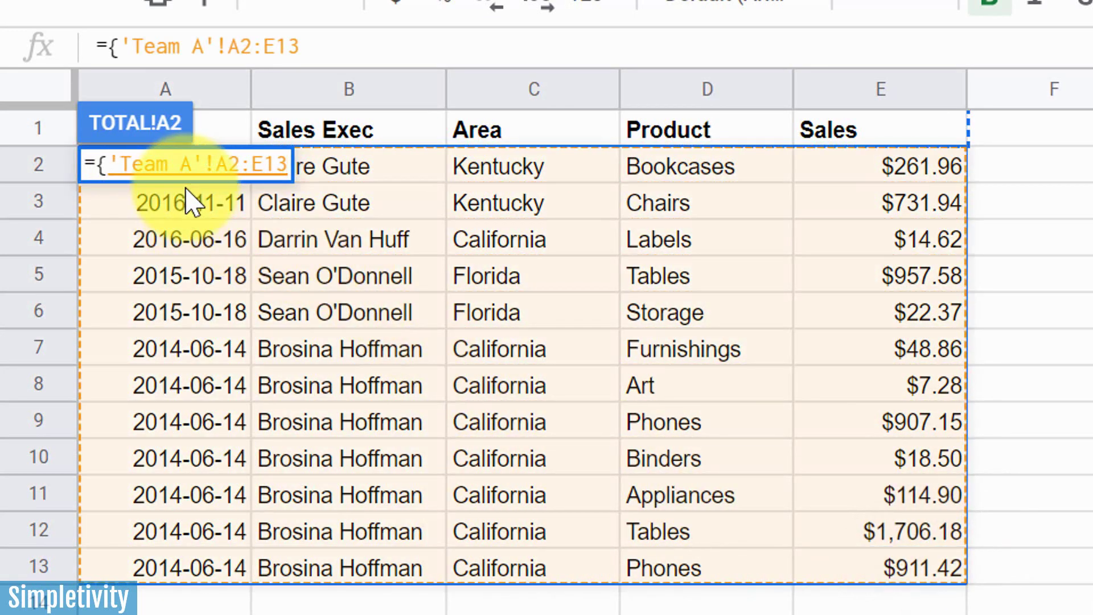
type(";")
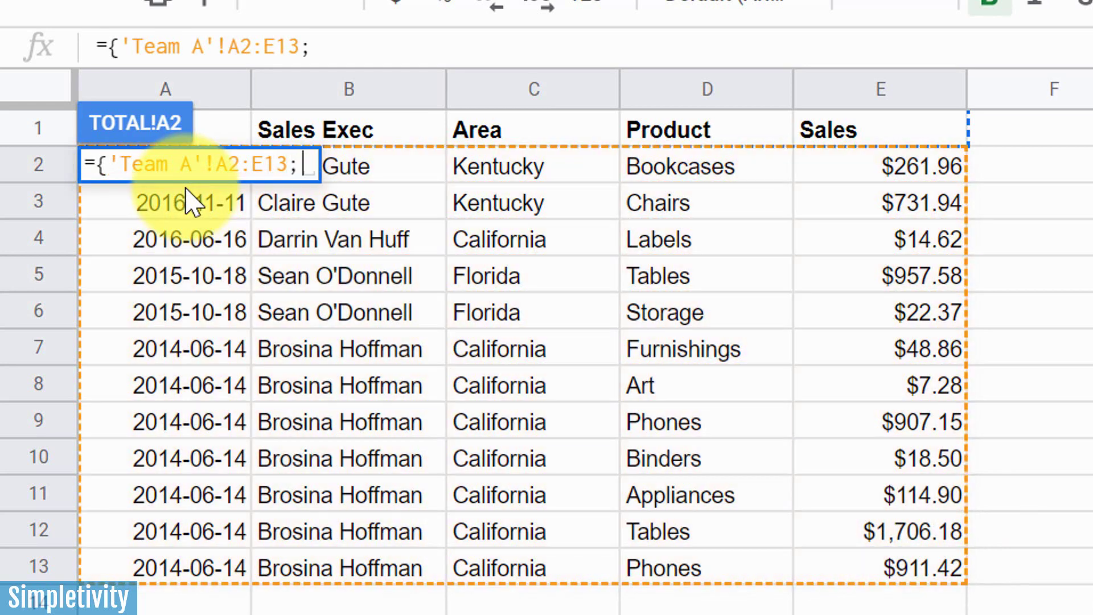
key("ctrl+shift+Page_Down")
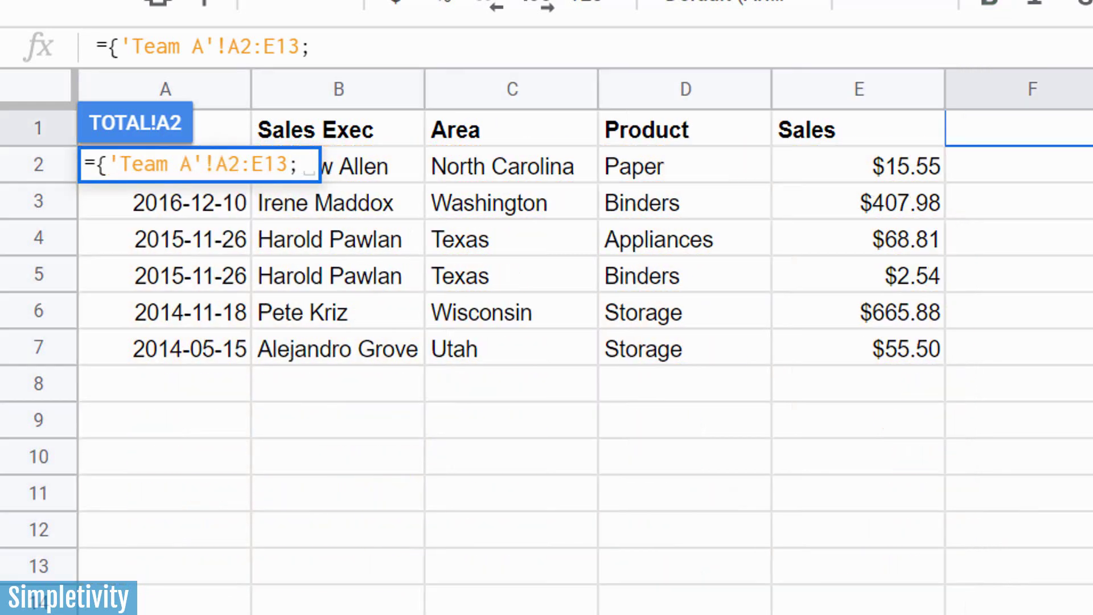
left_click_drag(897, 366, 166, 171)
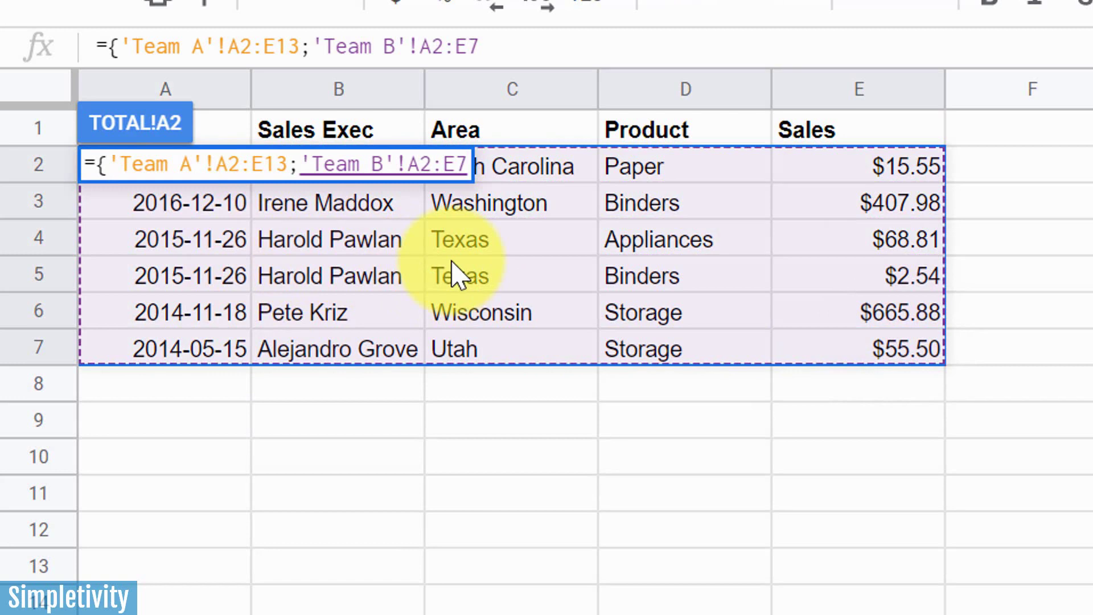
type(";")
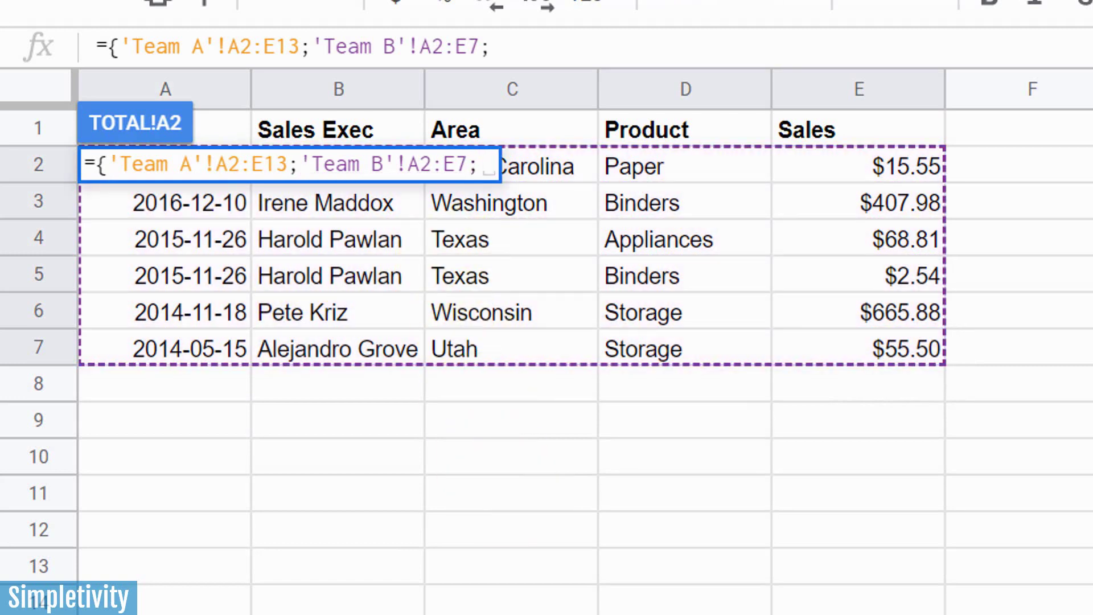
key("ctrl+shift+Page_Down")
left_click_drag(913, 537, 159, 171)
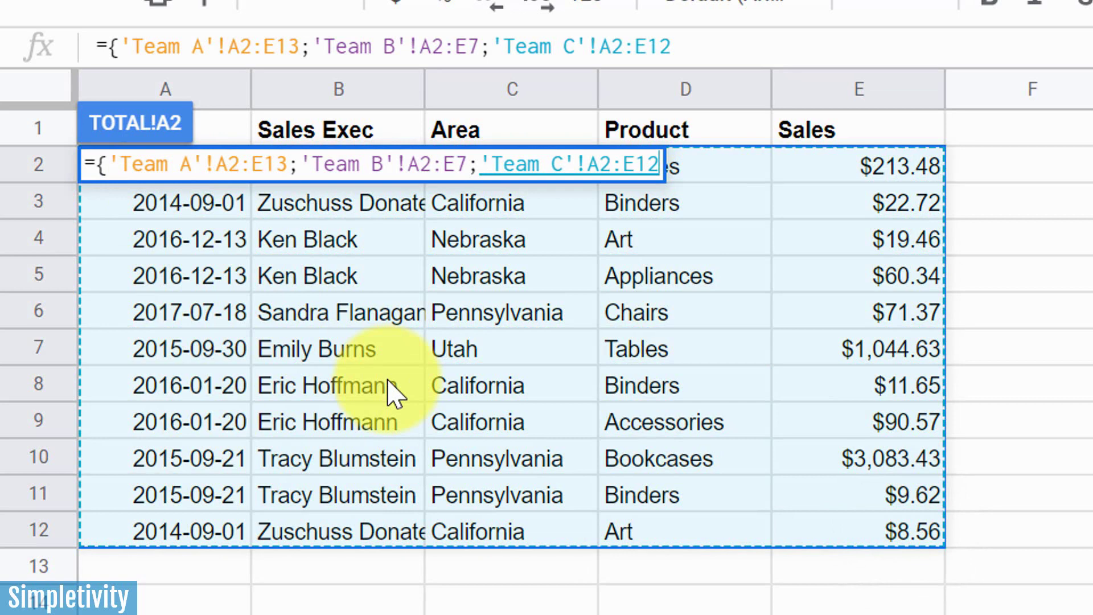
type("}")
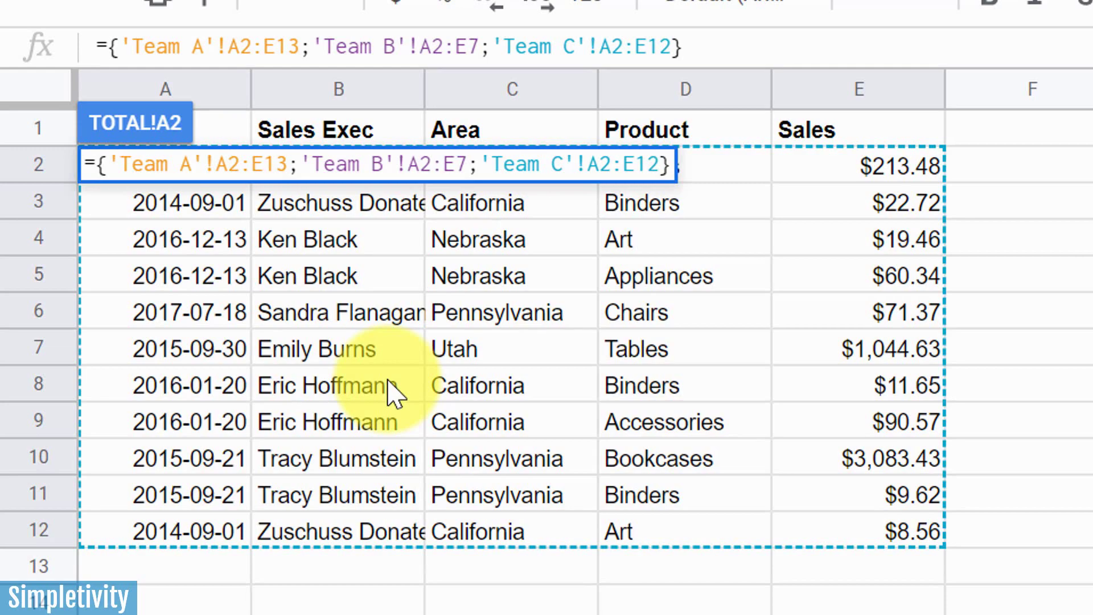
Step: Commit the stacking formula and scroll through the combined team rows 2–30
key("Return")
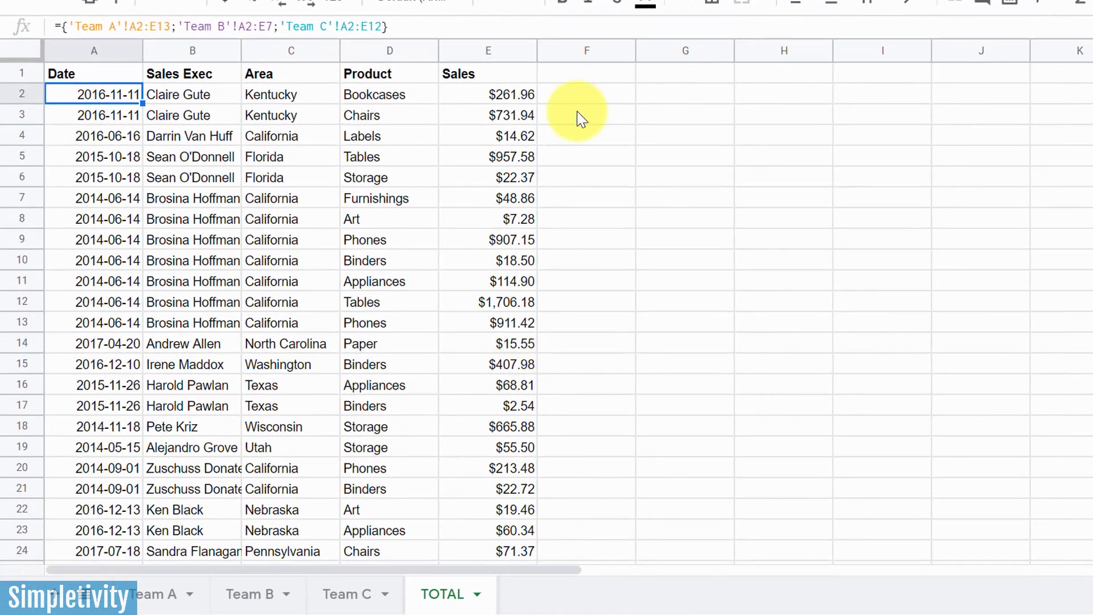
scroll(632, 177, "down", 4)
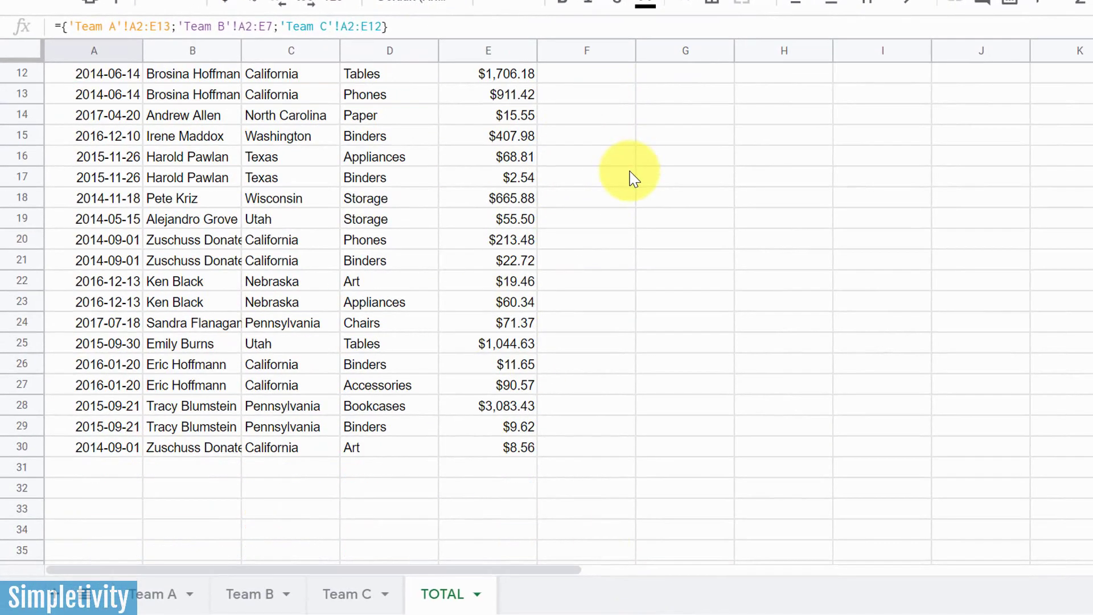
scroll(630, 176, "up", 4)
scroll(364, 168, "down", 5)
scroll(364, 168, "up", 5)
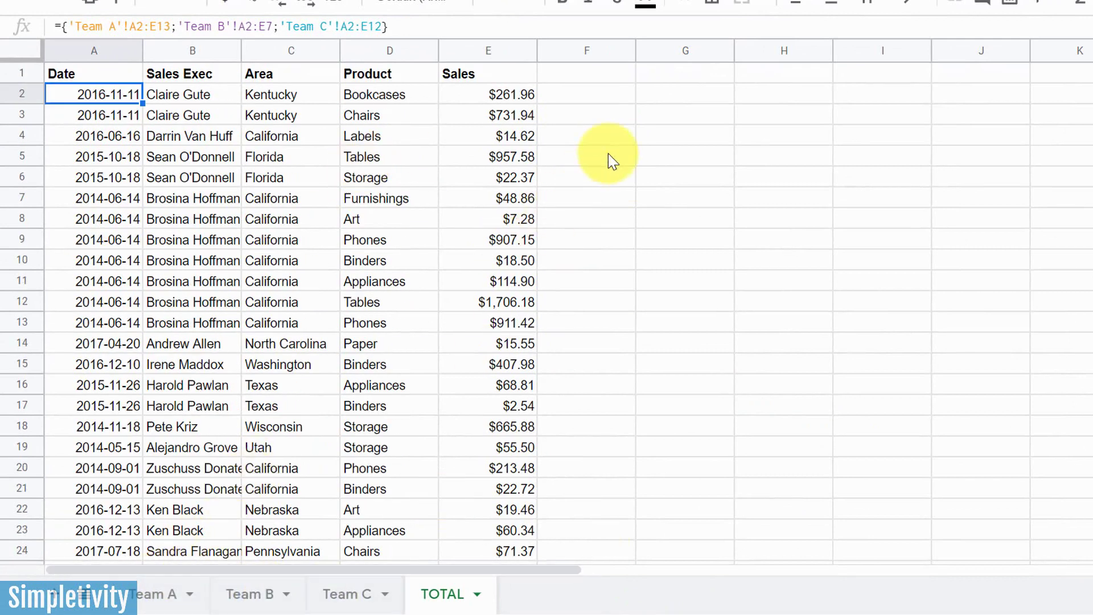
scroll(673, 178, "down", 4)
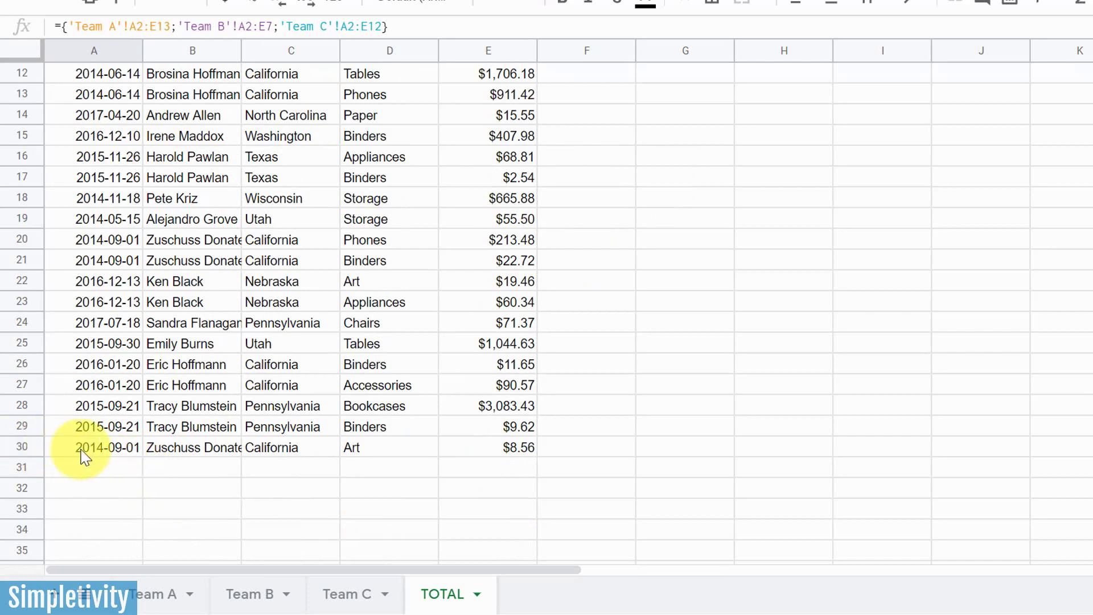
scroll(84, 455, "up", 4)
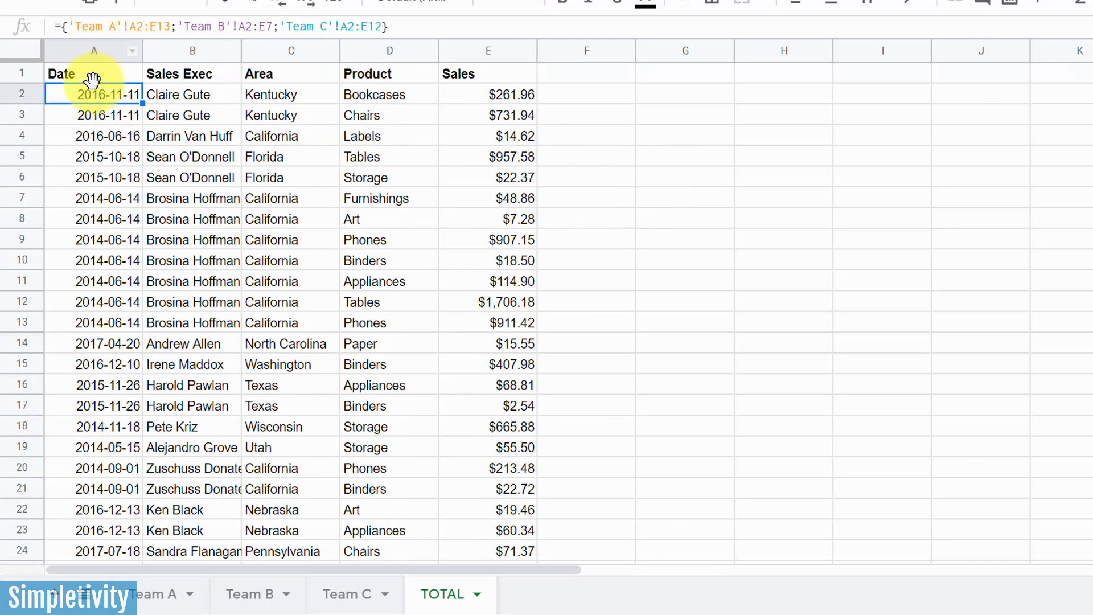
scroll(147, 328, "down", 4)
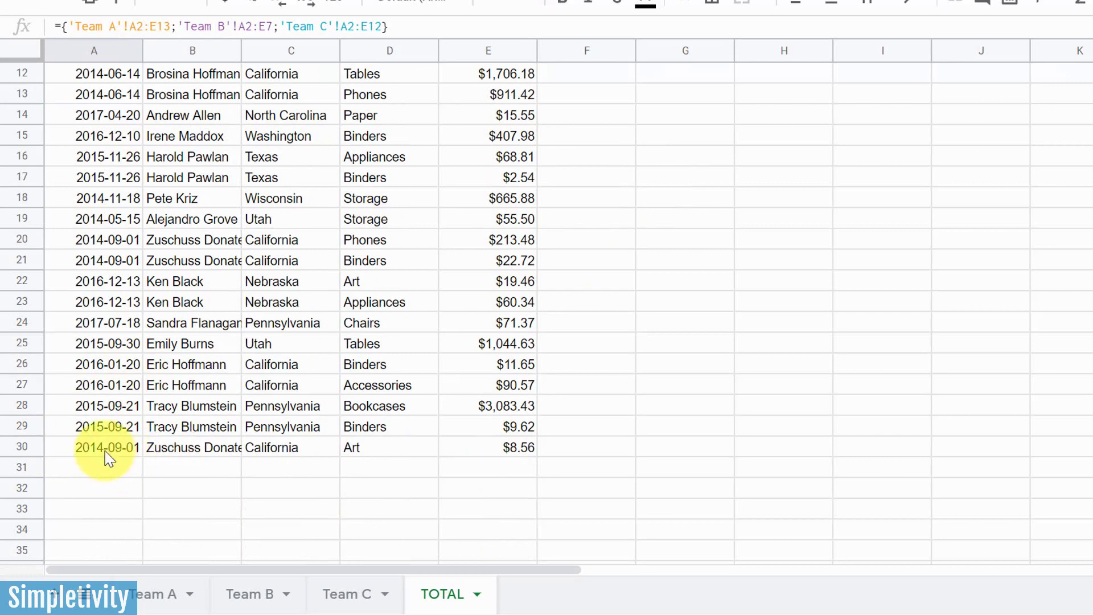
scroll(108, 456, "up", 4)
left_click(149, 594)
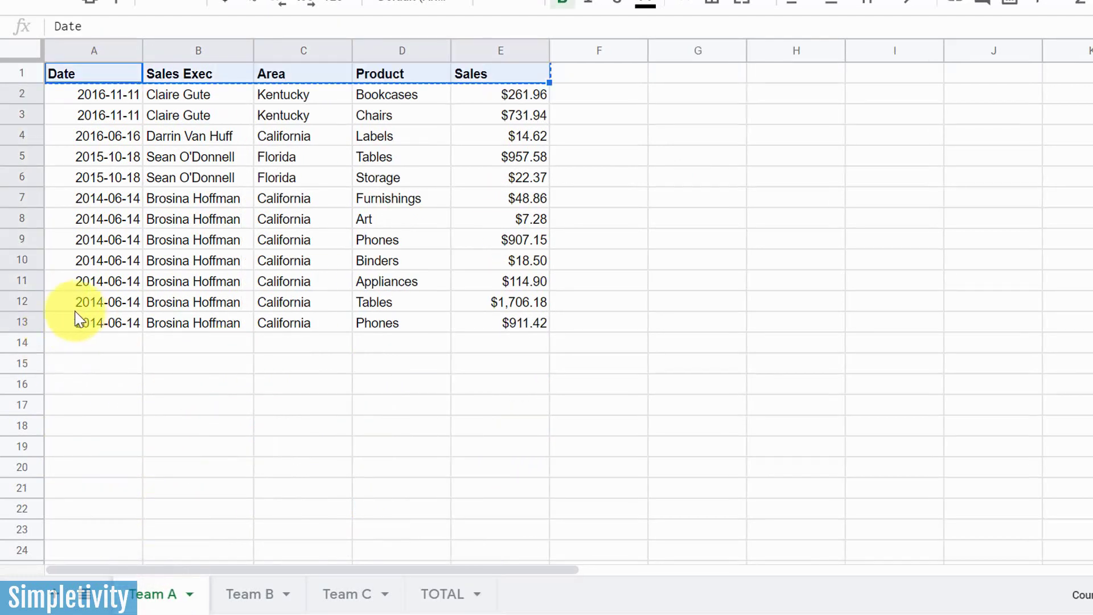
left_click(251, 596)
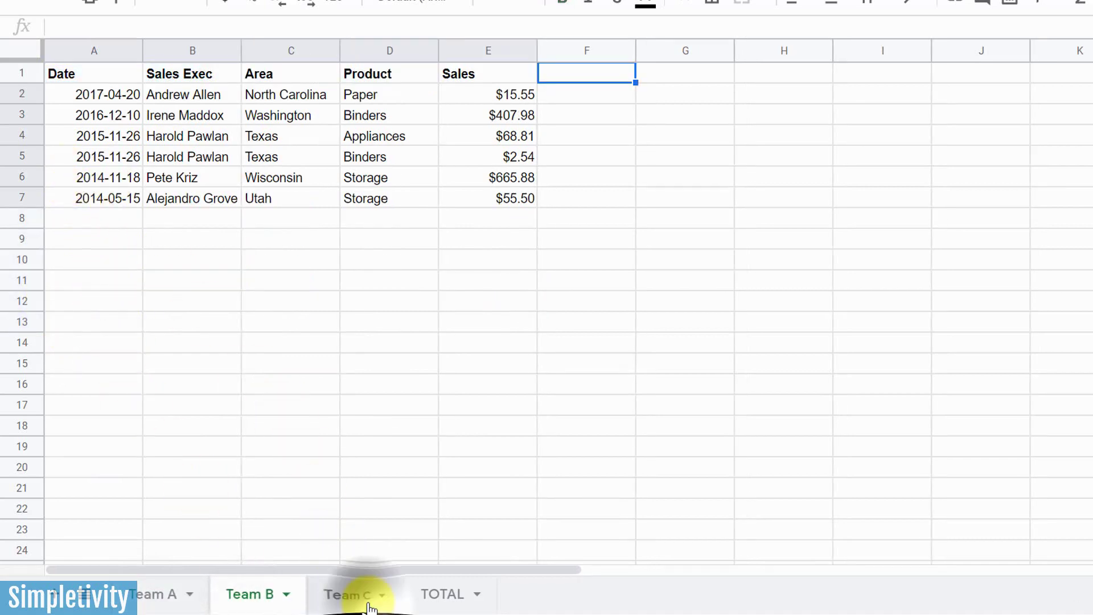
left_click(352, 595)
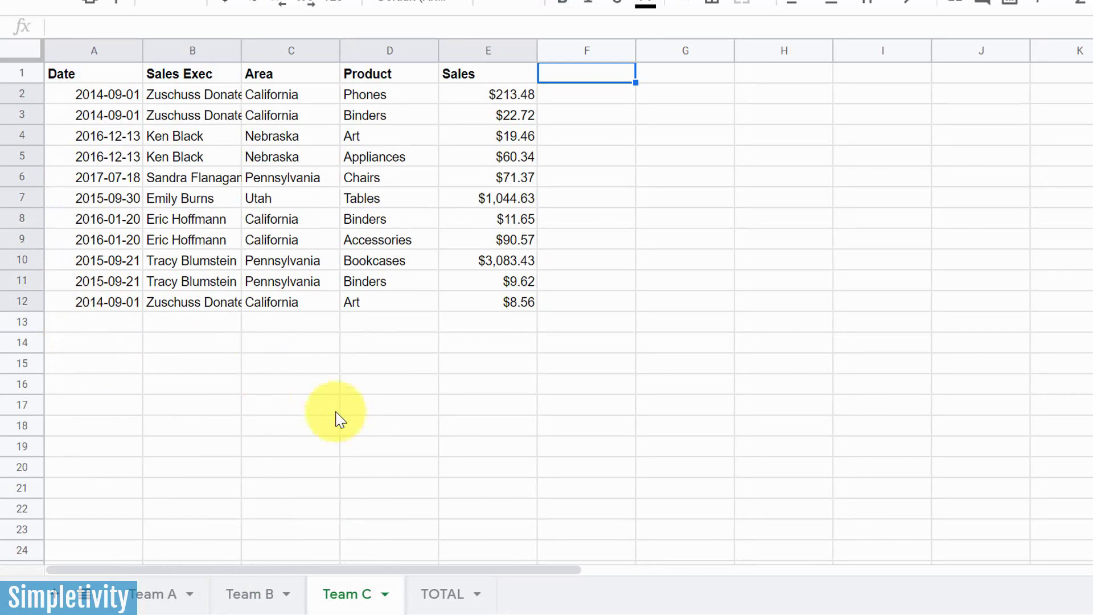
left_click(442, 594)
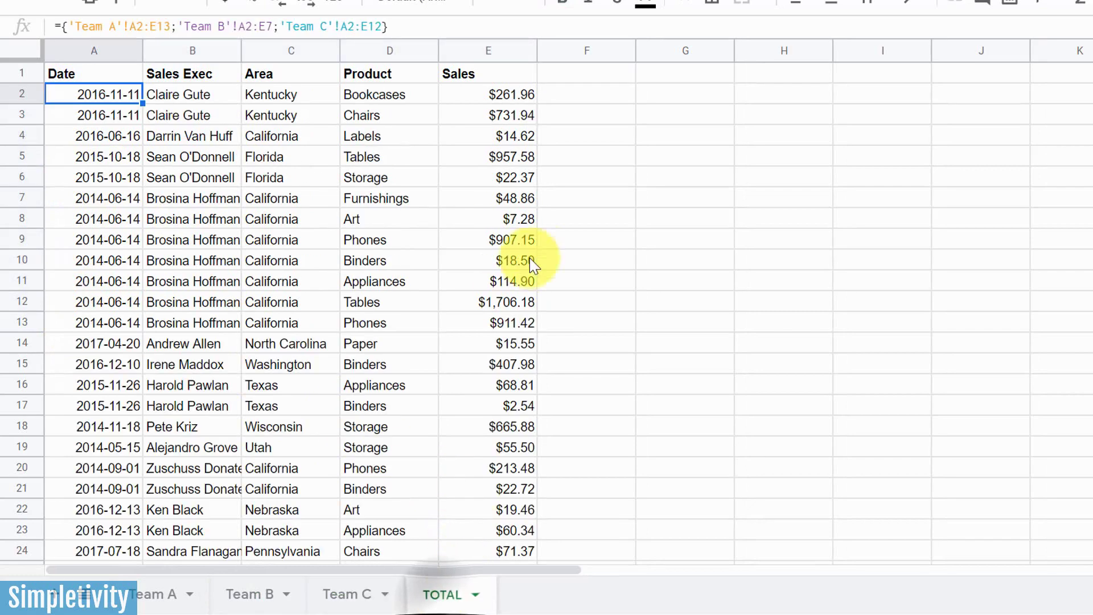
scroll(529, 256, "down", 5)
scroll(495, 381, "up", 5)
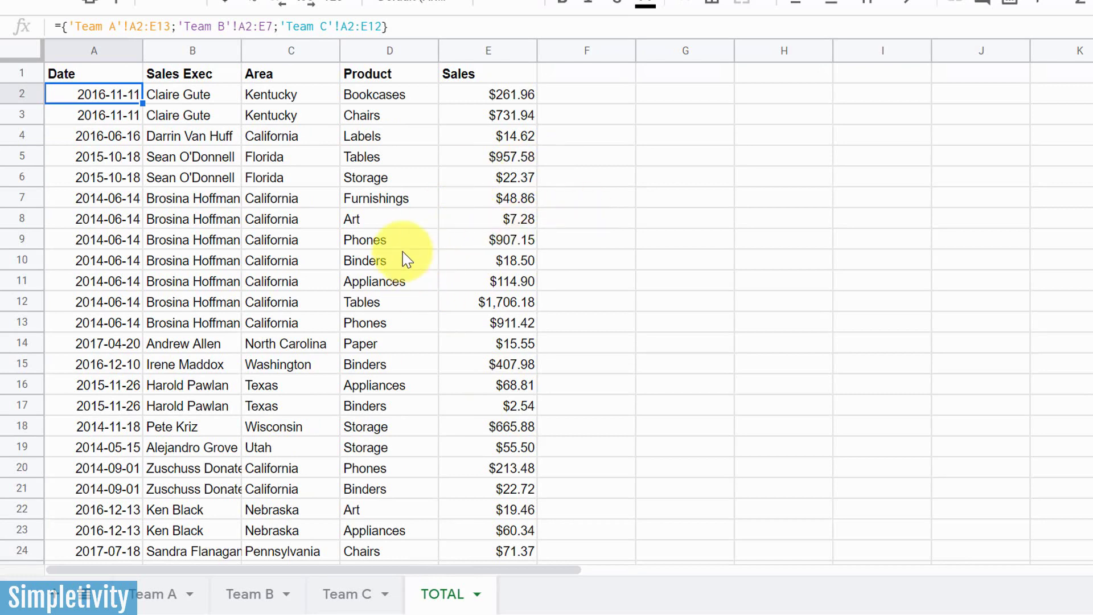
scroll(404, 271, "down", 3)
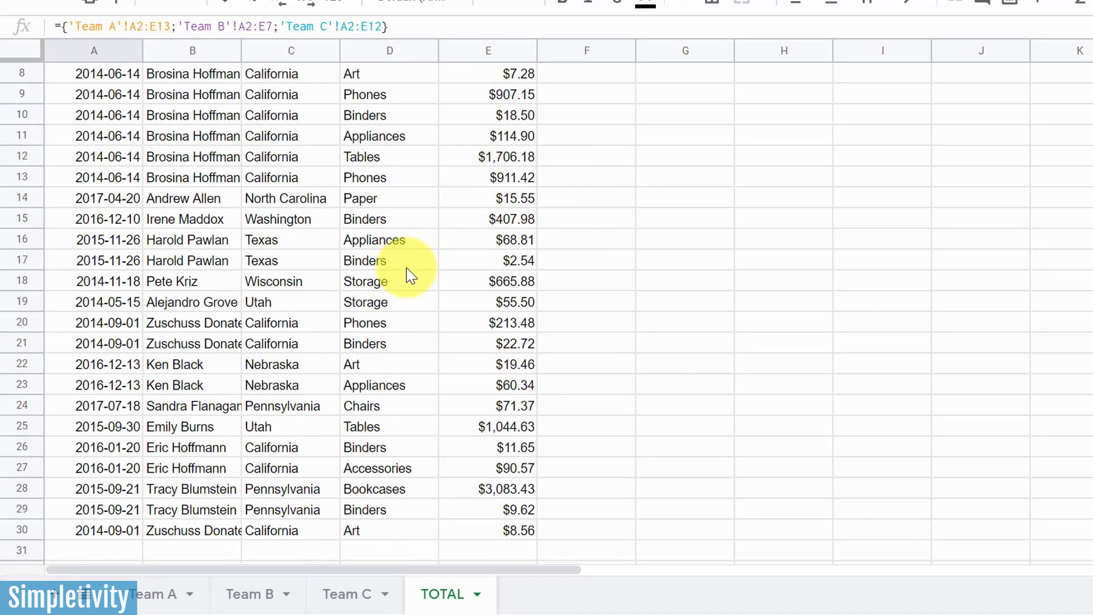
scroll(401, 268, "up", 3)
Step: Add Team B row 8: 2020-02-02, a sales exec's name, Washington, Binders, 0
left_click(268, 586)
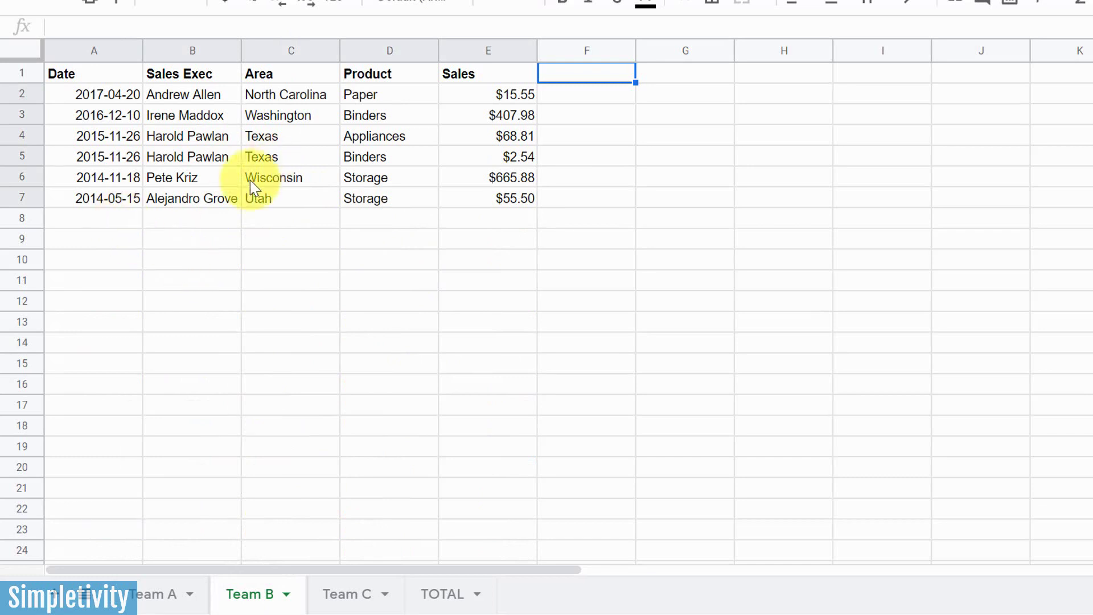
left_click(103, 228)
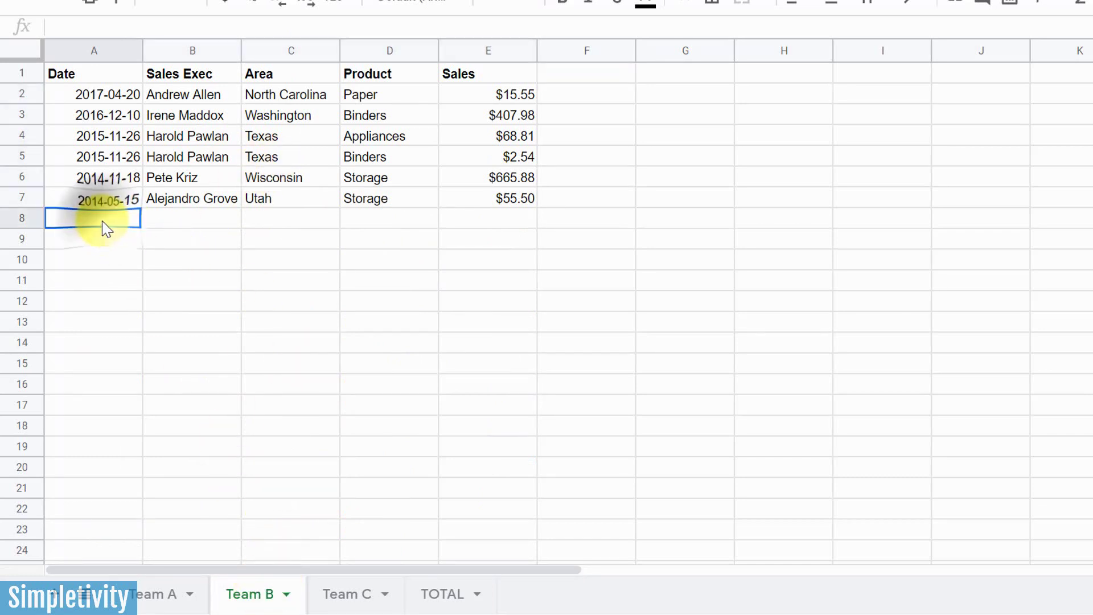
type("2020")
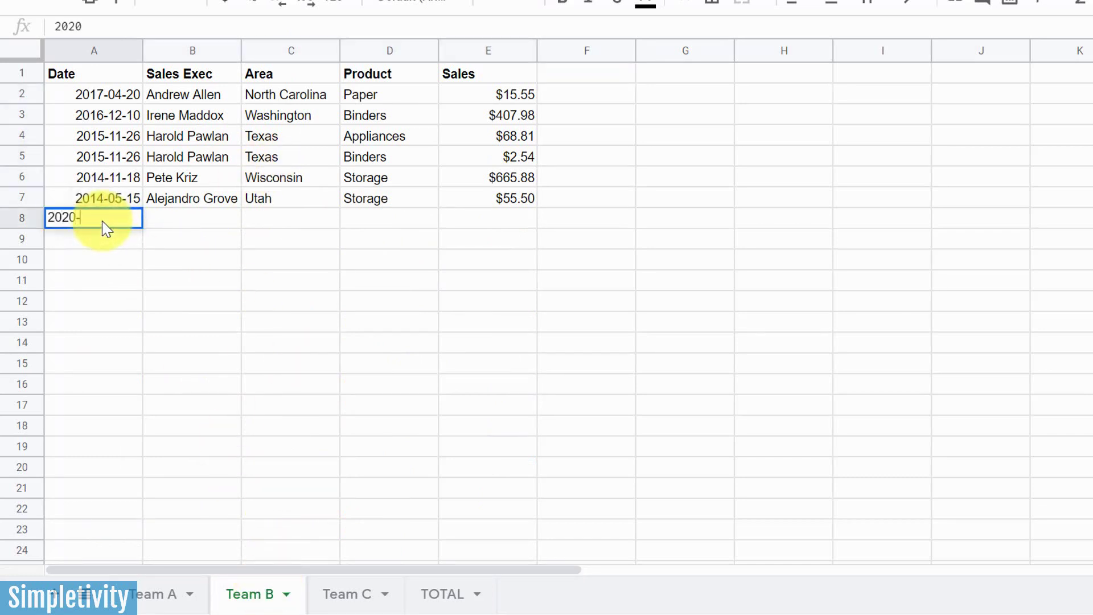
type("-02-02")
key("Tab")
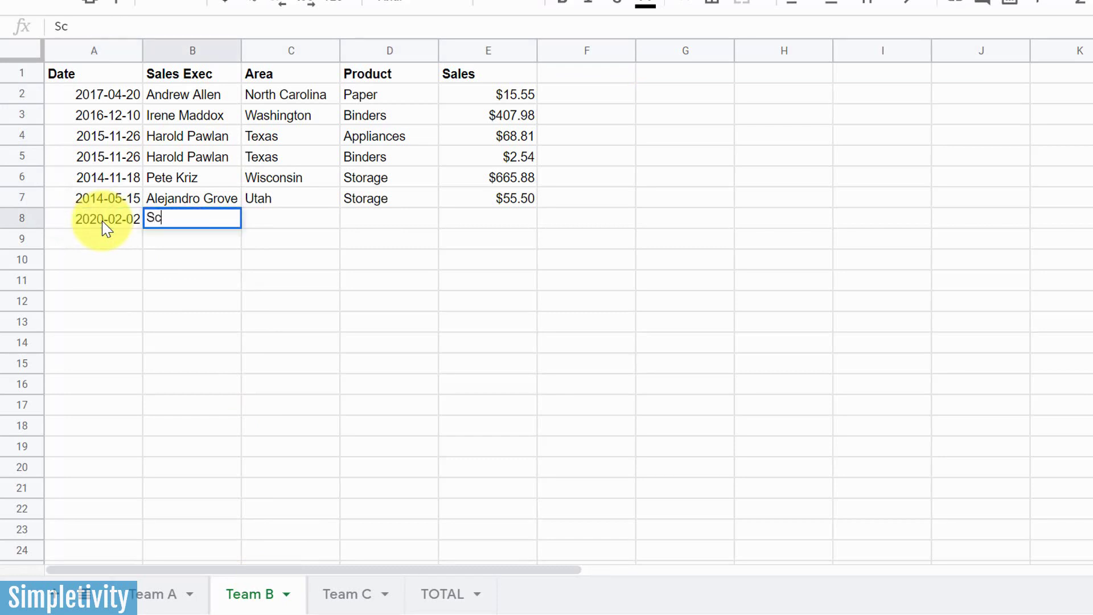
key("Tab")
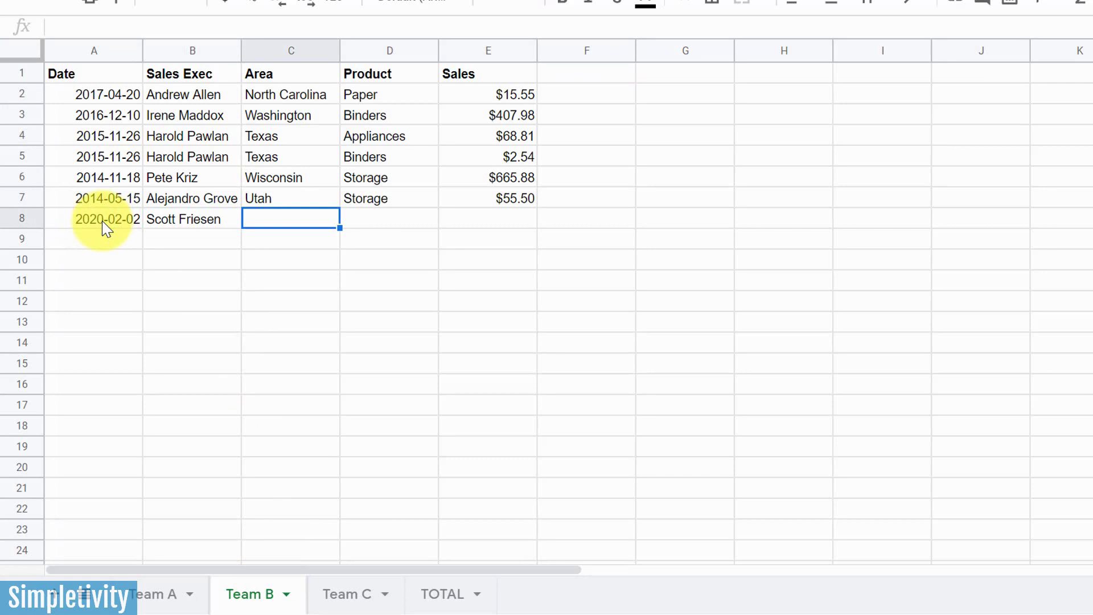
type("E")
type("as")
key("Tab")
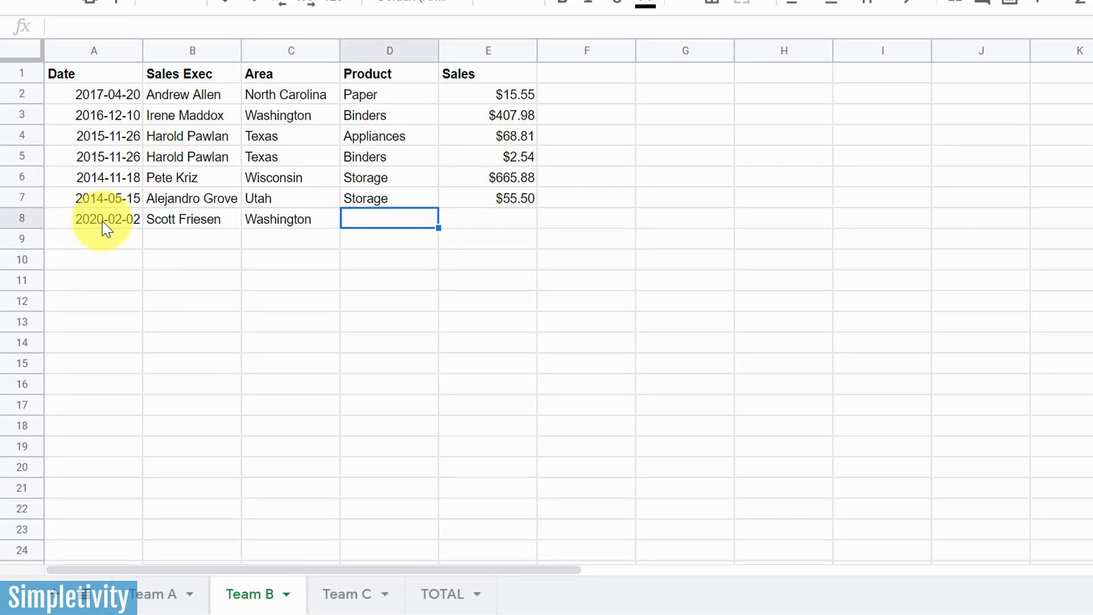
type("Binders")
key("Tab")
type("0")
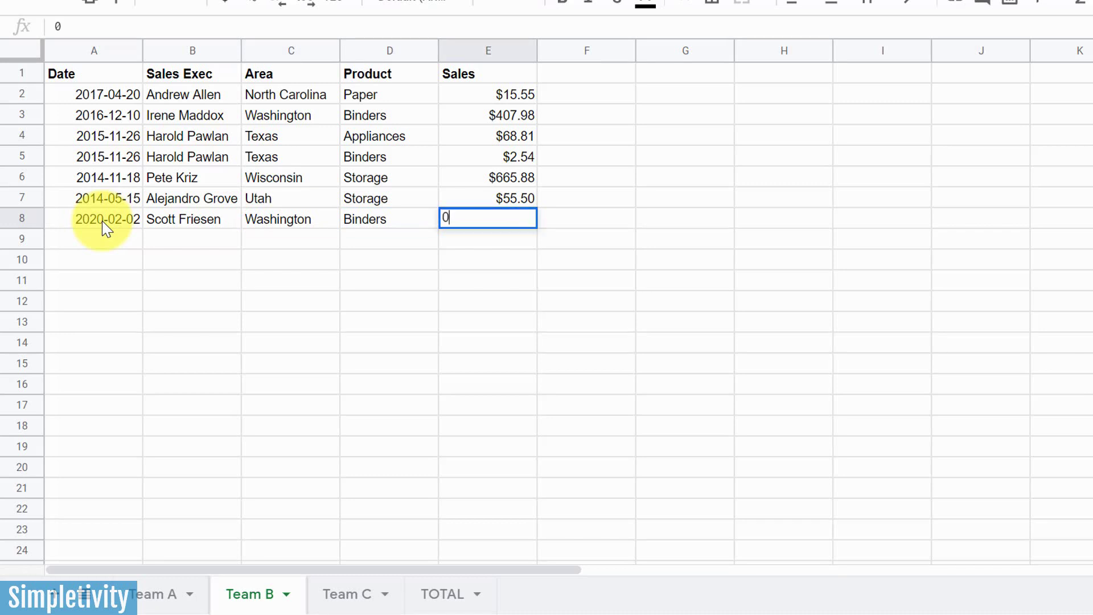
key("Return")
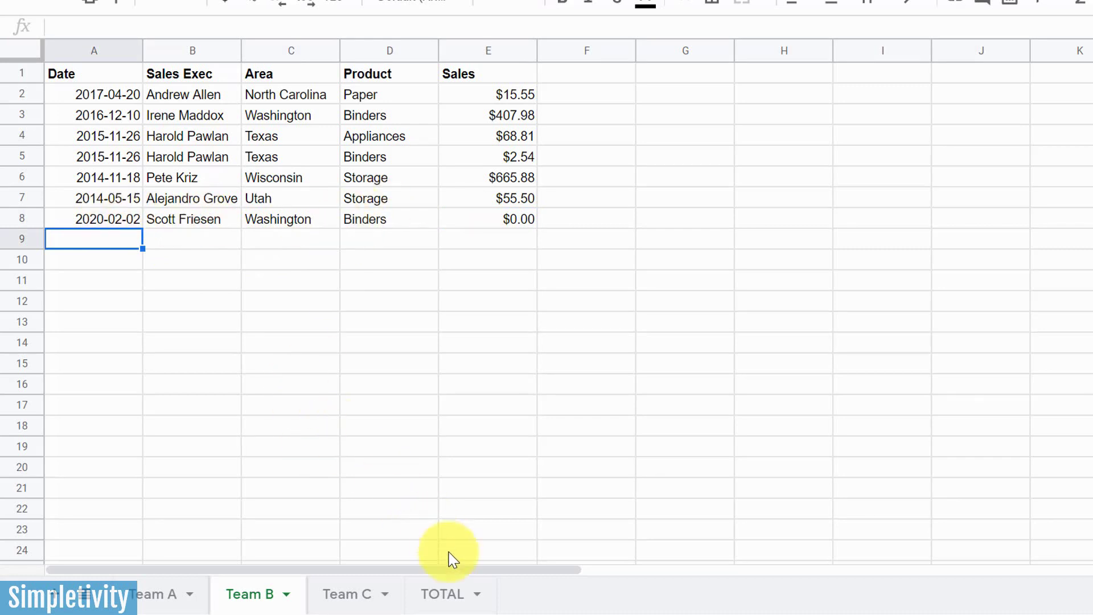
Step: Check the TOTAL list against the Team B sheet; the new 2020-02-02 order is missing
left_click(449, 593)
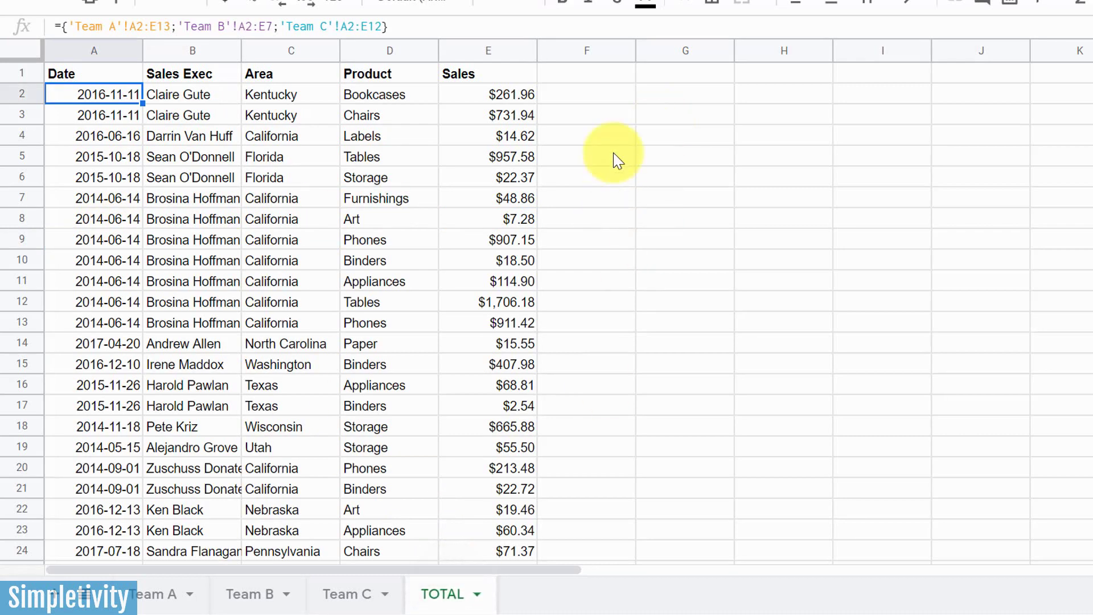
scroll(613, 153, "down", 3)
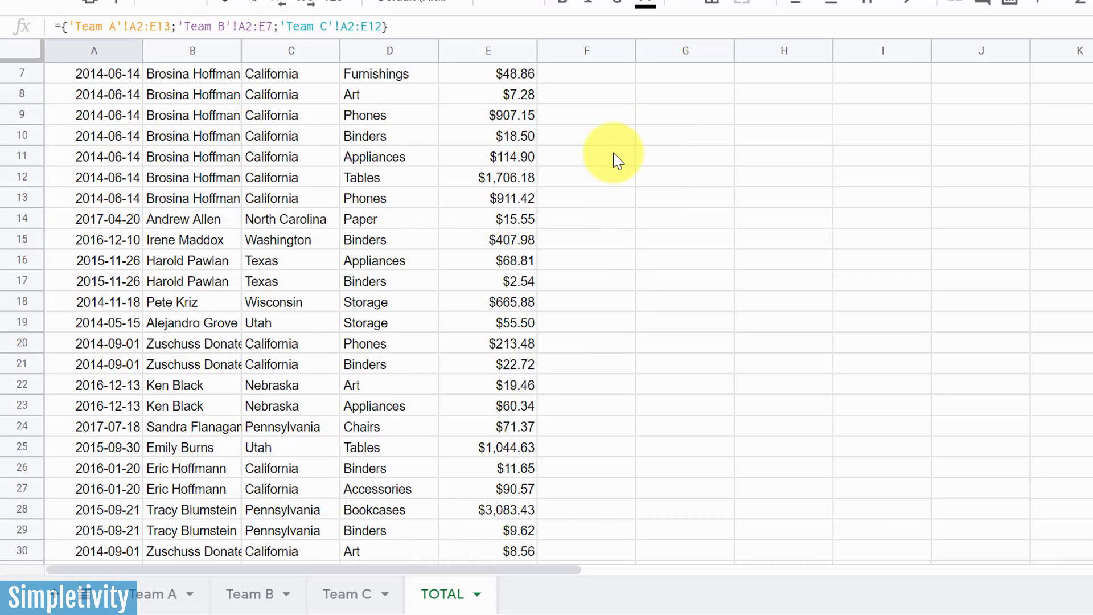
scroll(602, 317, "down", 1)
scroll(520, 261, "up", 5)
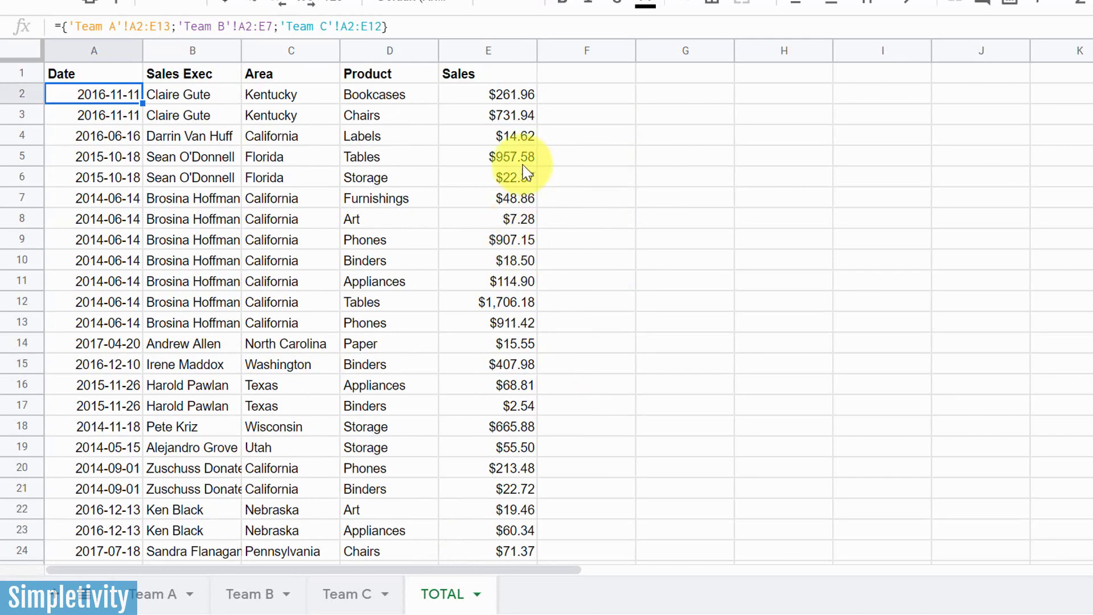
scroll(166, 273, "down", 4)
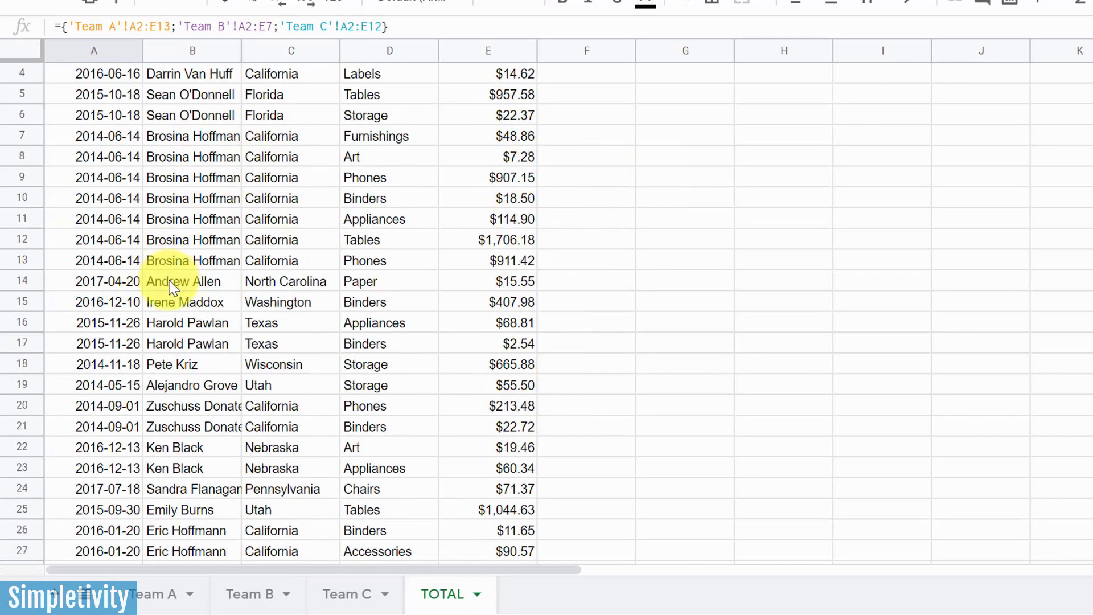
scroll(195, 389, "up", 4)
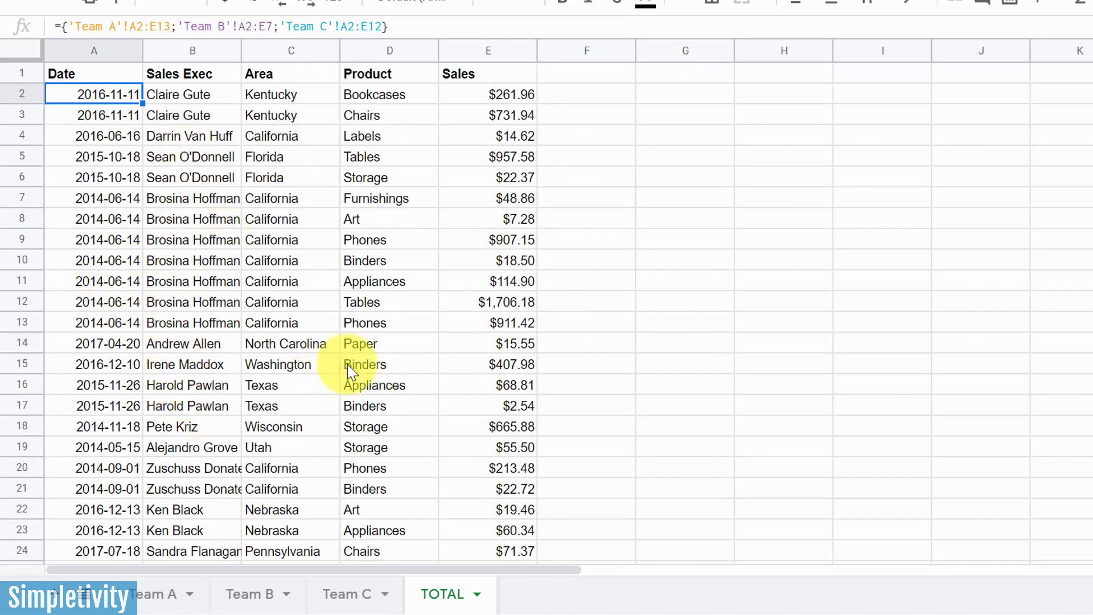
left_click(269, 595)
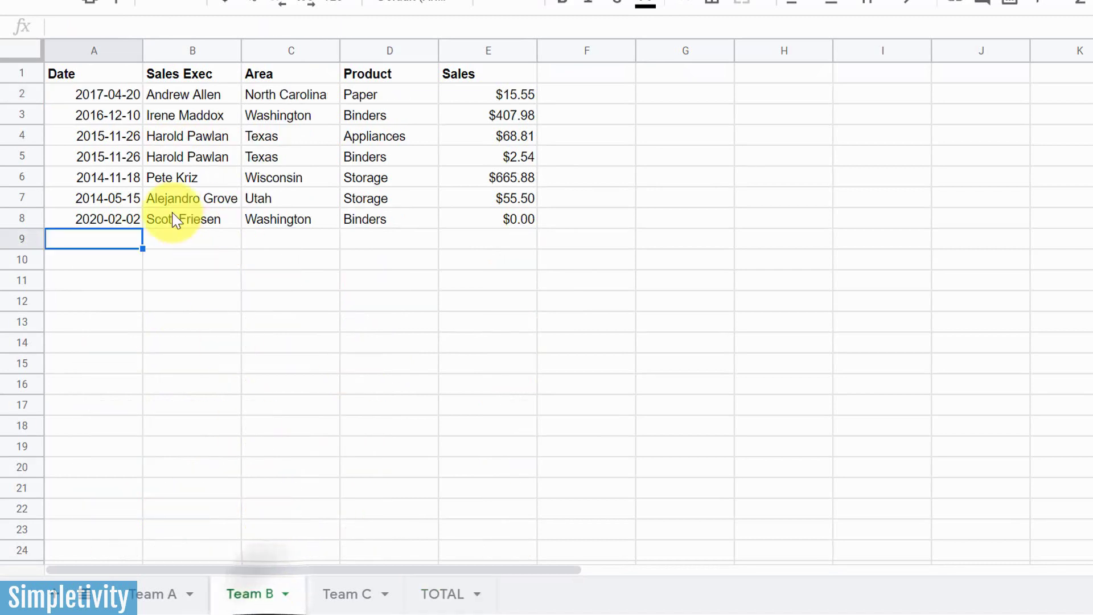
left_click(442, 595)
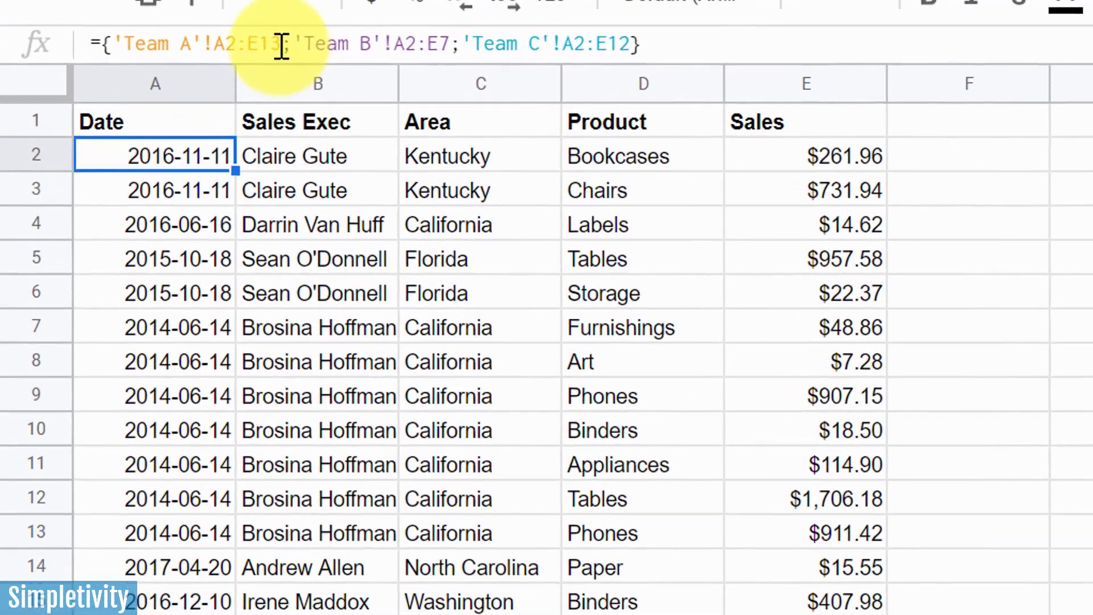
Step: Change the E13, E7 and E12 range ends in the A2 formula to open-ended A2:E
left_click(170, 28)
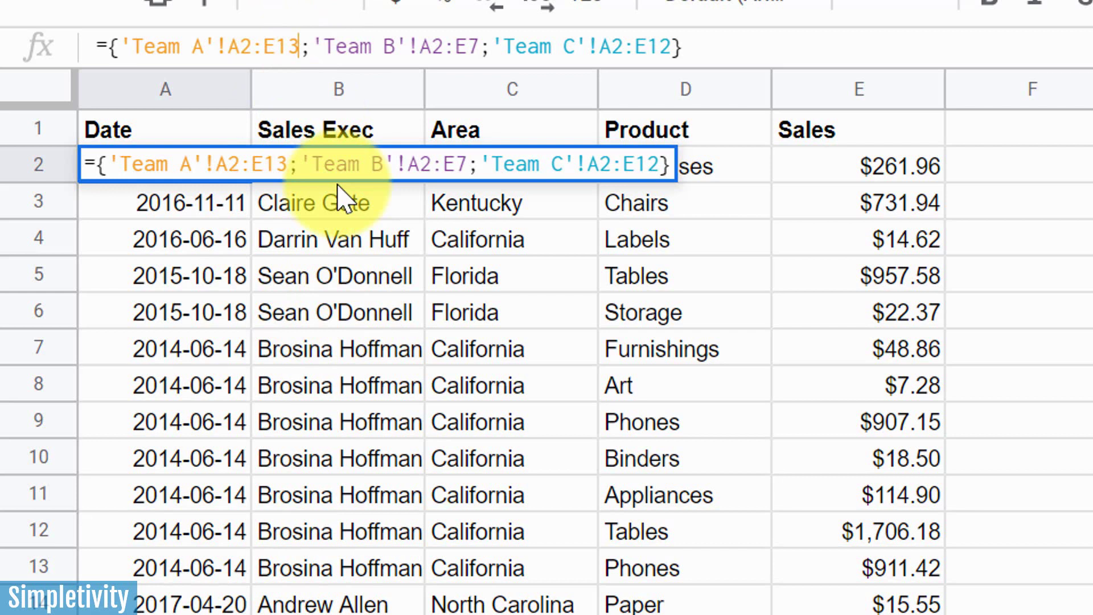
key("BackSpace")
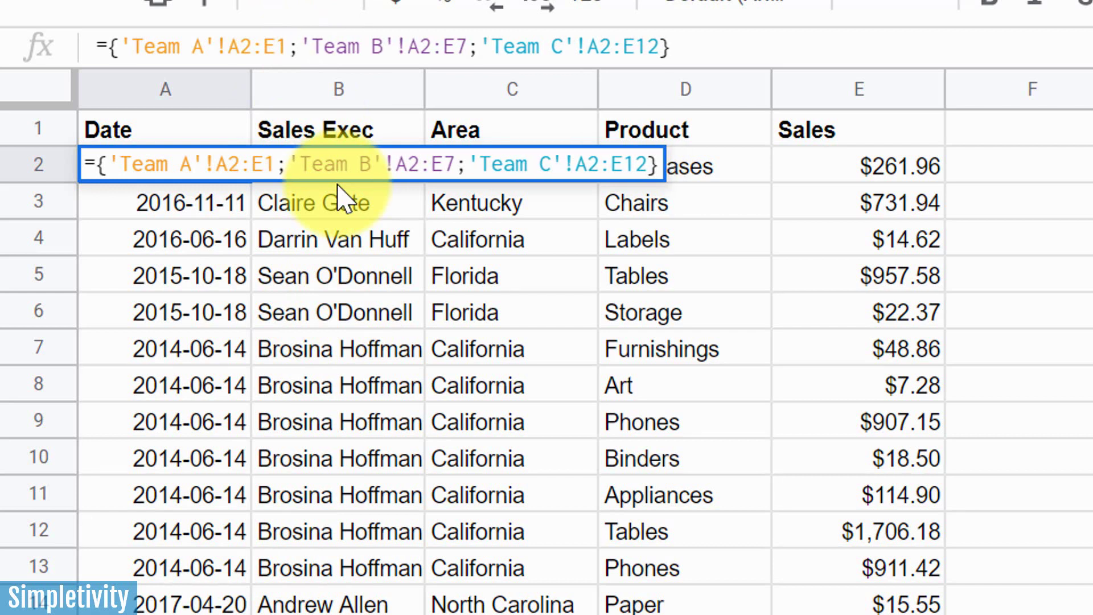
key("BackSpace")
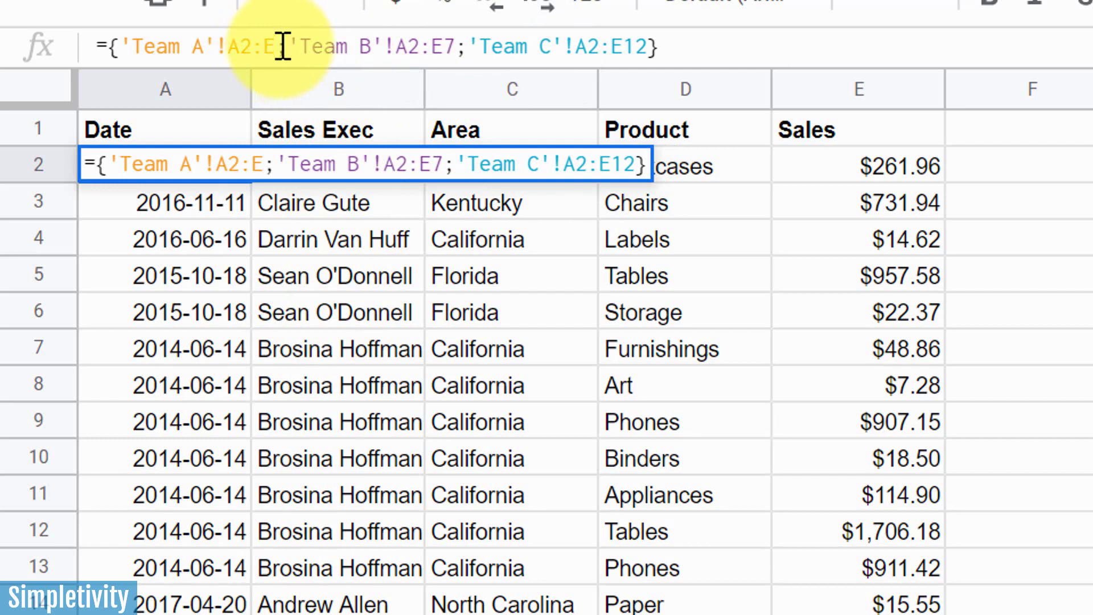
left_click(453, 48)
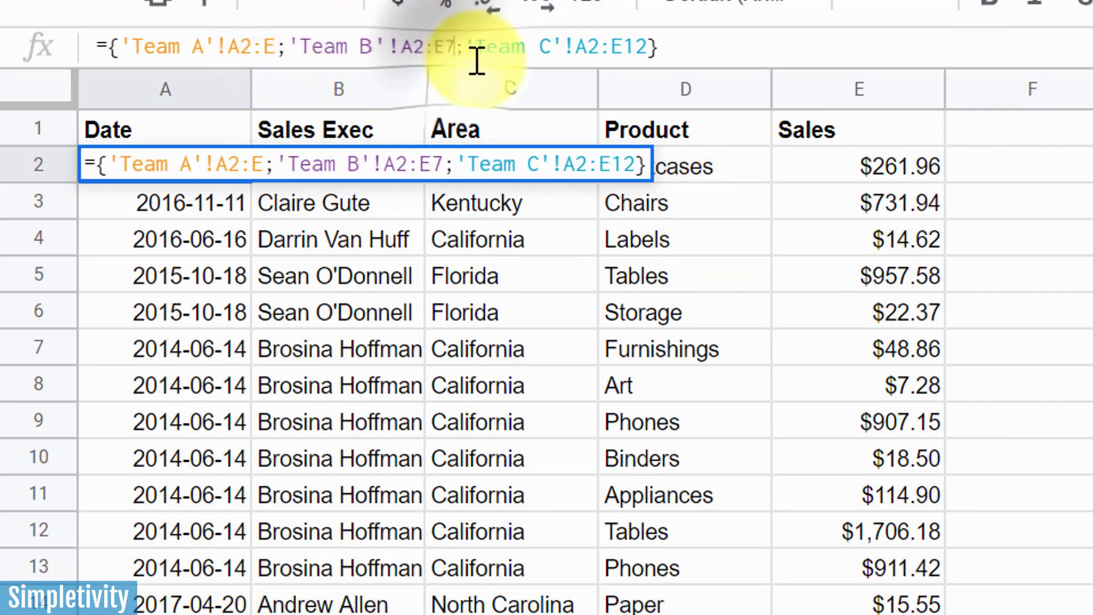
key("BackSpace")
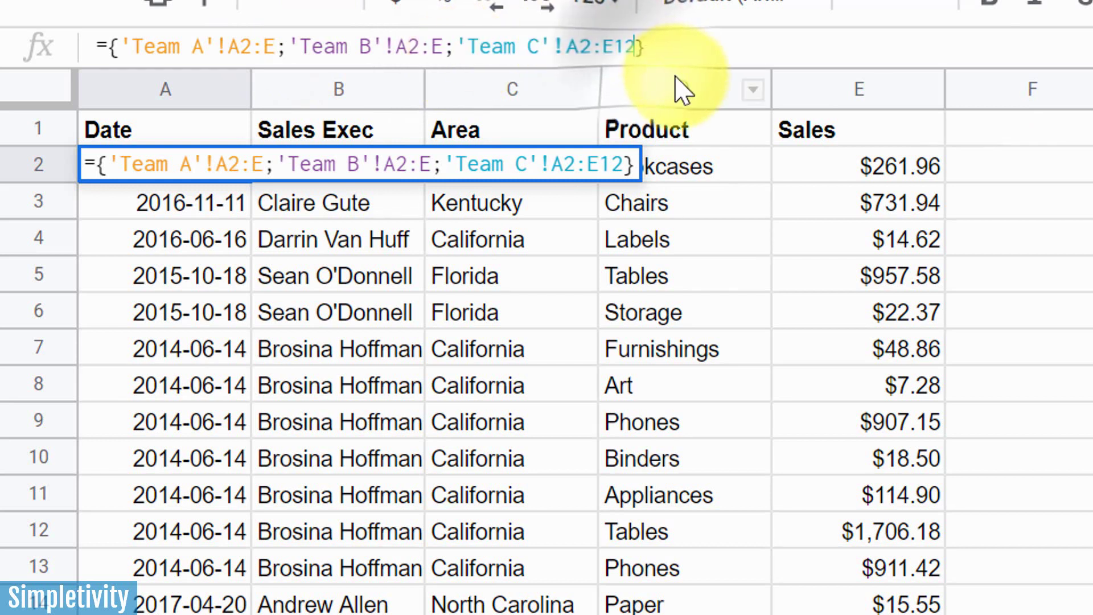
key("BackSpace")
key("BackSpace")
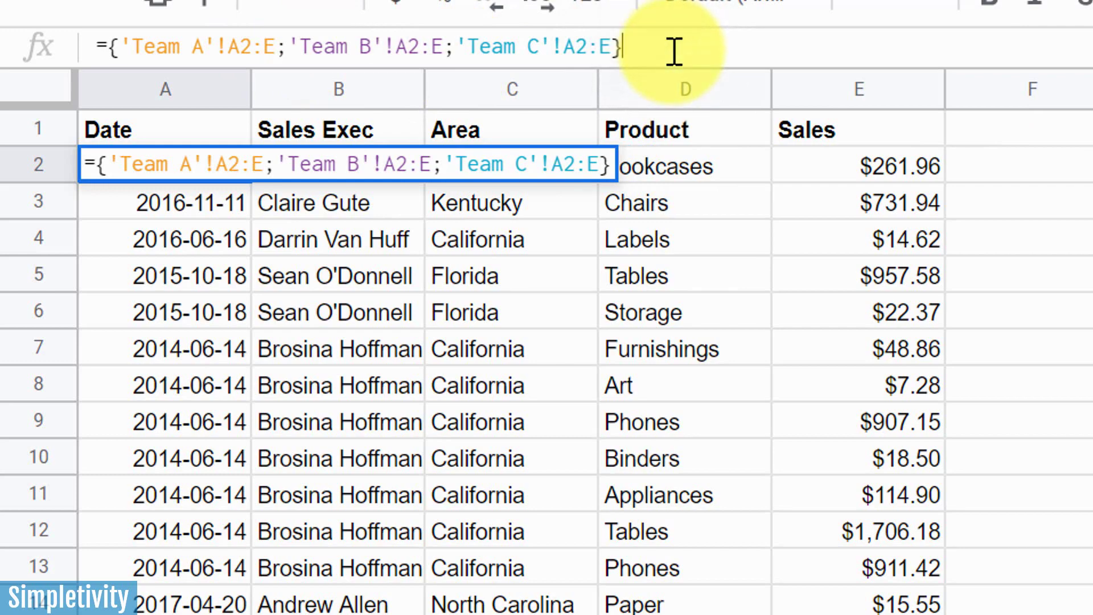
key("Return")
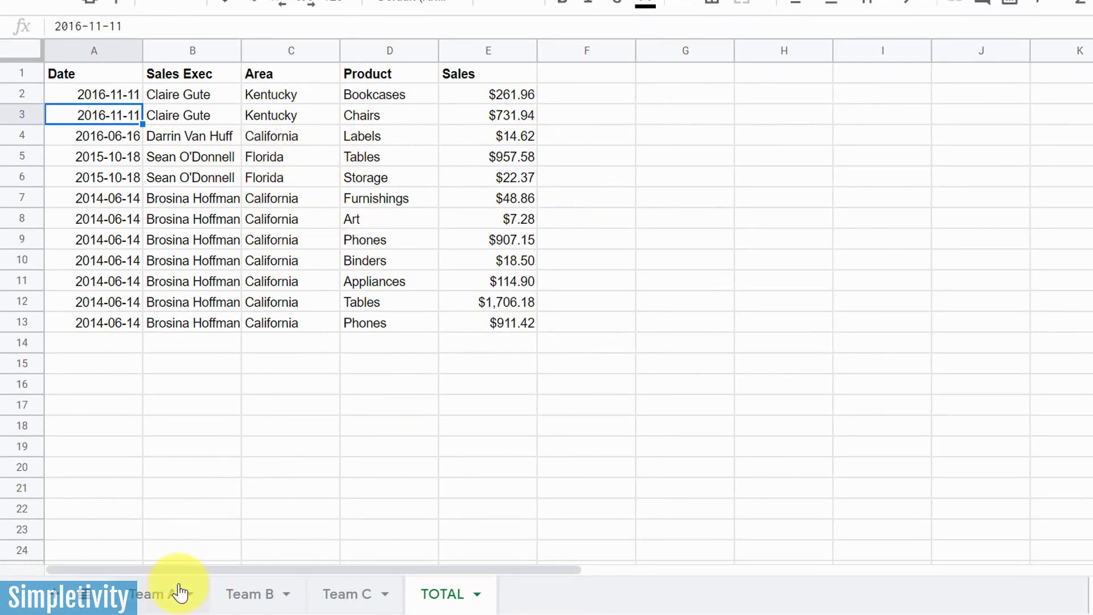
left_click(160, 593)
left_click(449, 595)
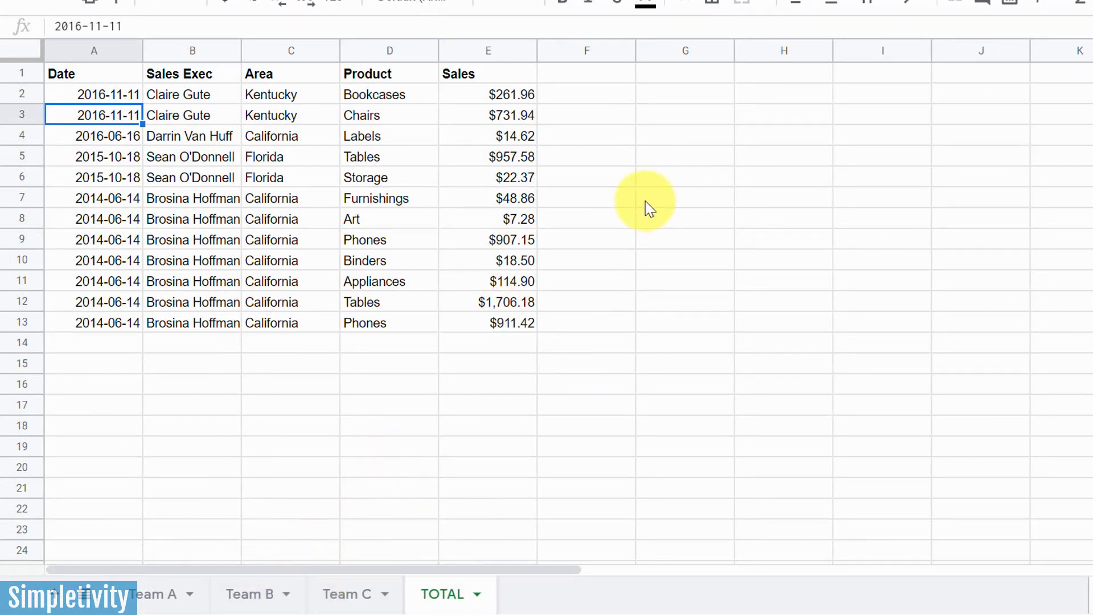
scroll(631, 209, "down", 20)
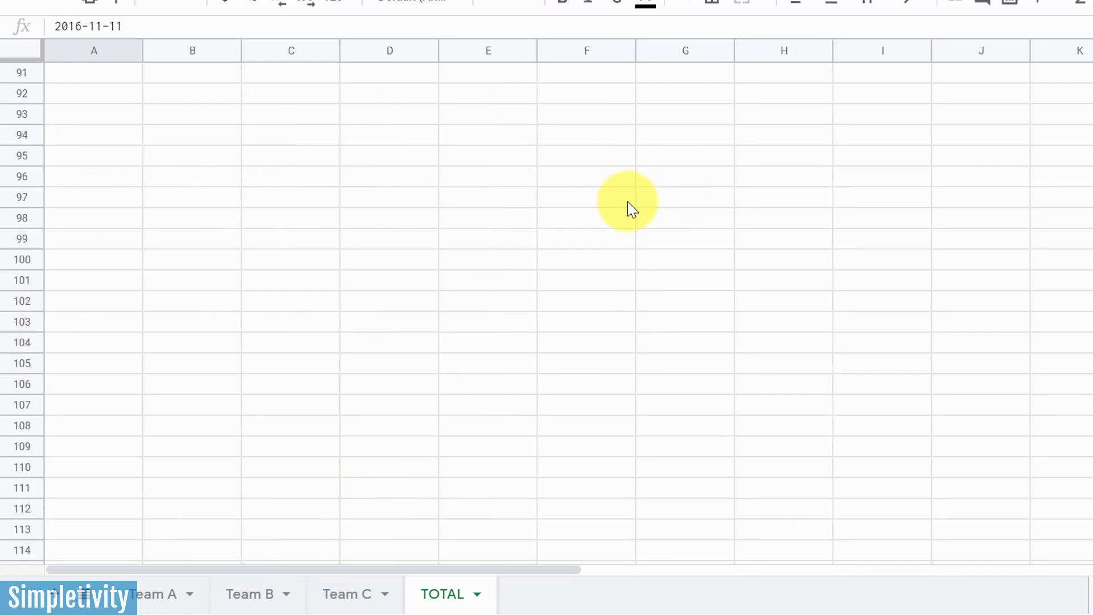
scroll(632, 209, "down", 20)
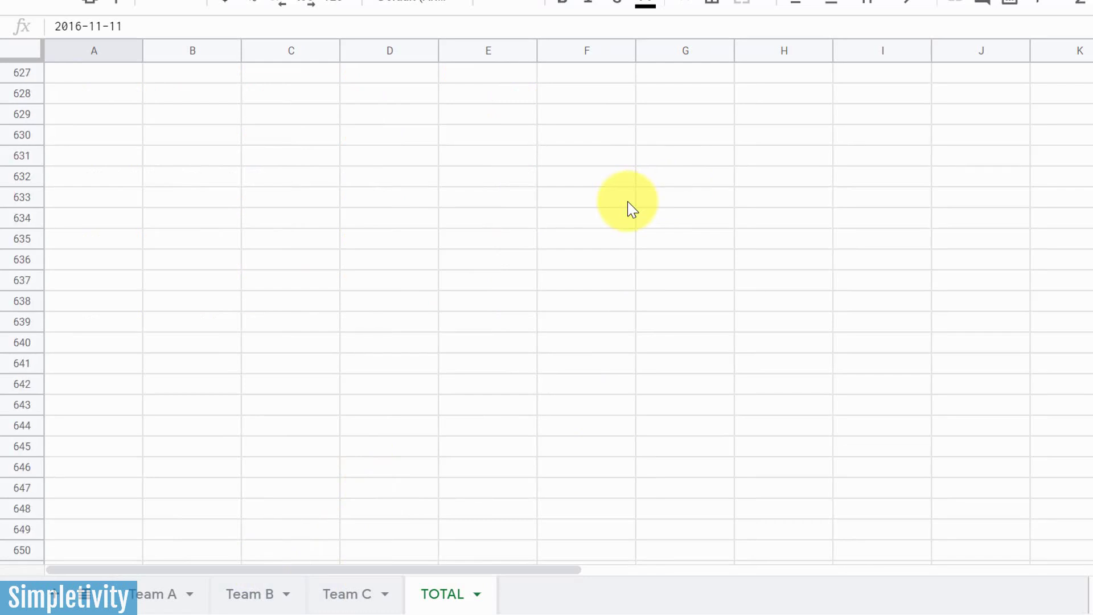
scroll(632, 210, "down", 20)
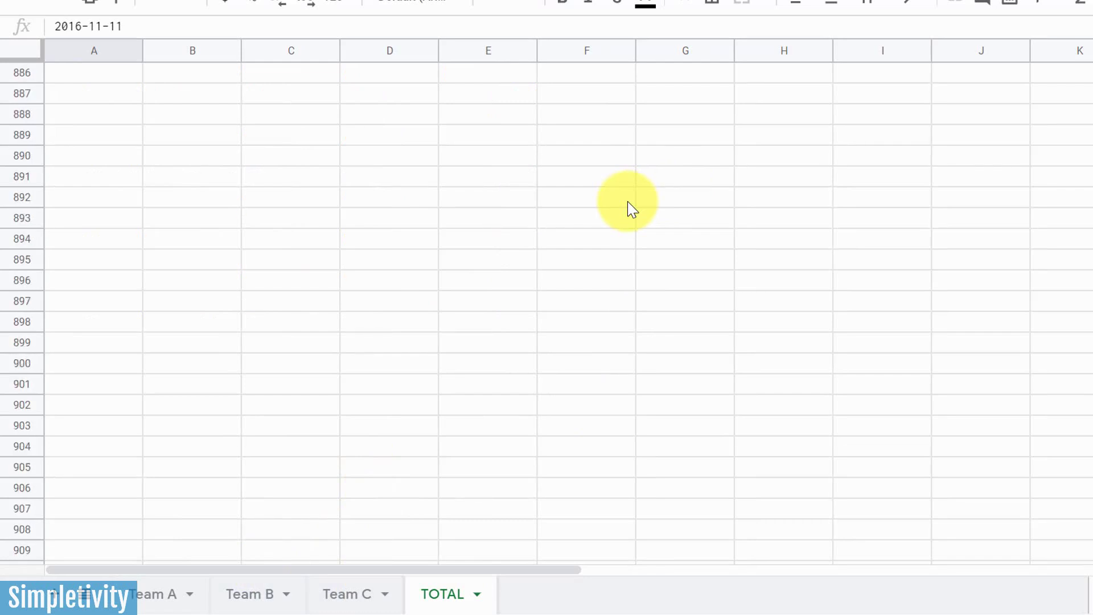
scroll(628, 202, "down", 2)
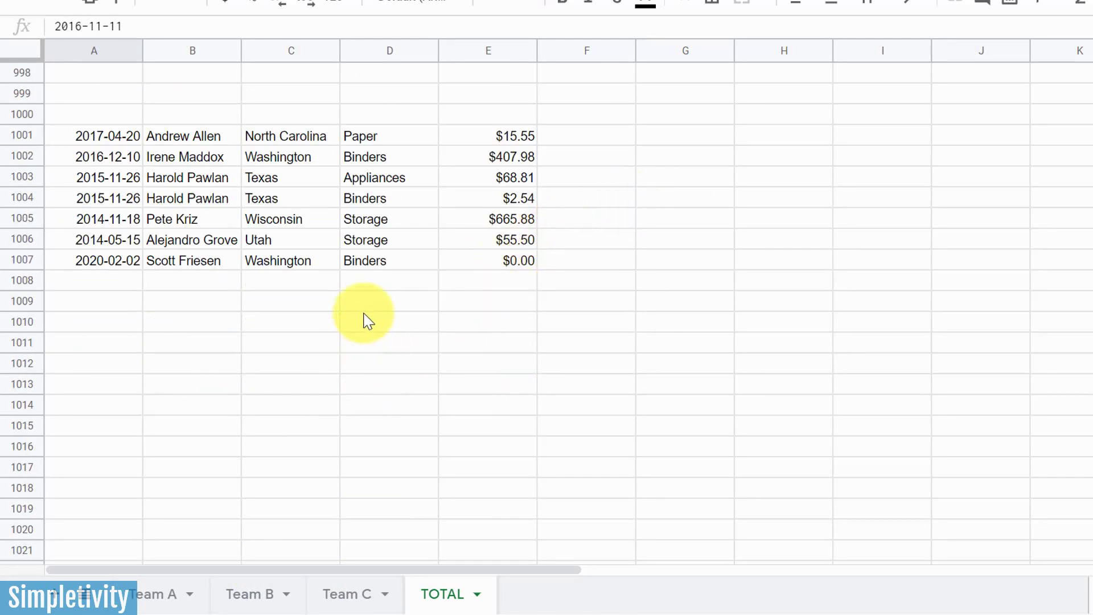
scroll(615, 262, "down", 9)
scroll(617, 266, "up", 11)
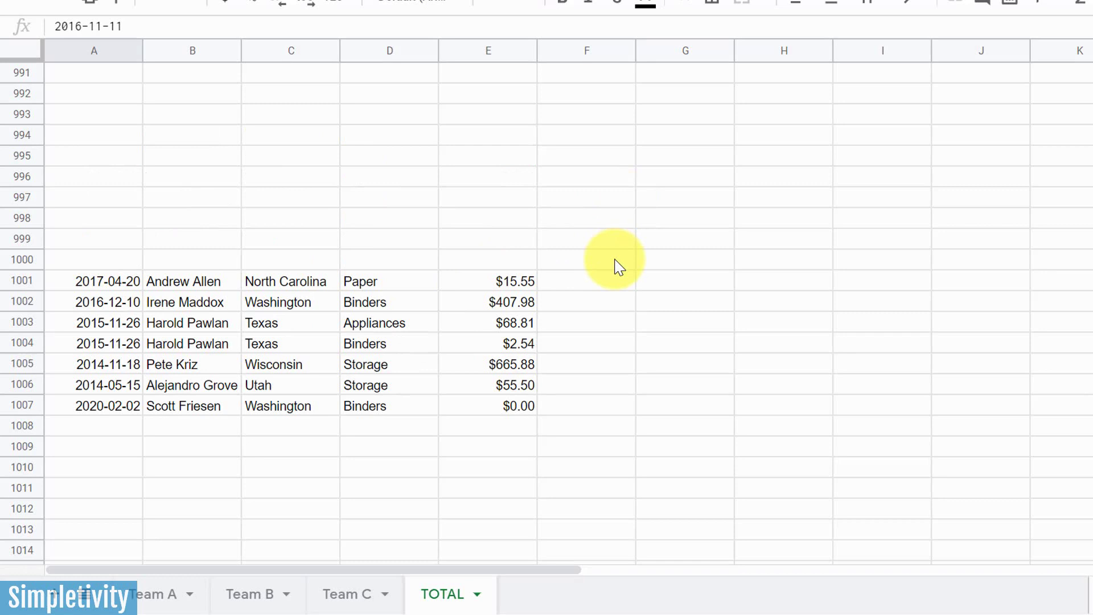
scroll(615, 267, "down", 2)
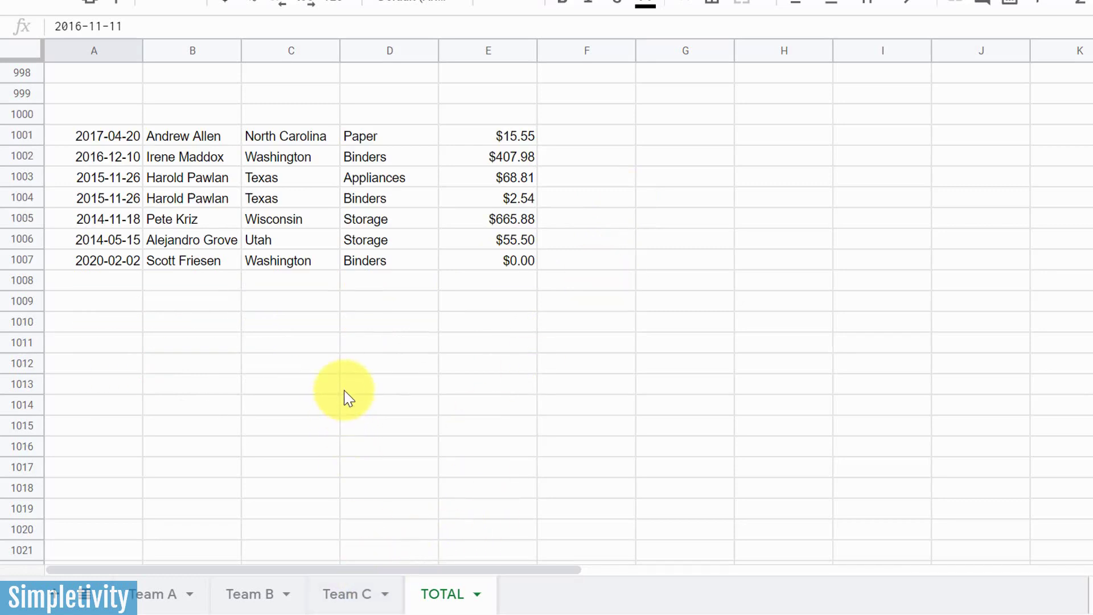
scroll(344, 390, "up", 4)
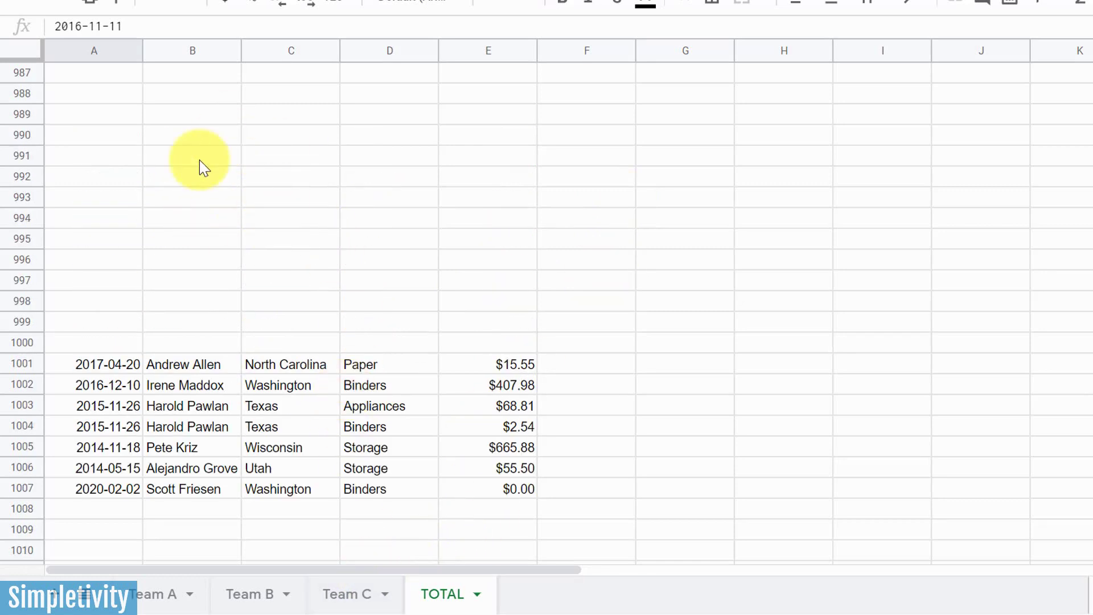
scroll(380, 227, "up", 20)
scroll(381, 228, "up", 20)
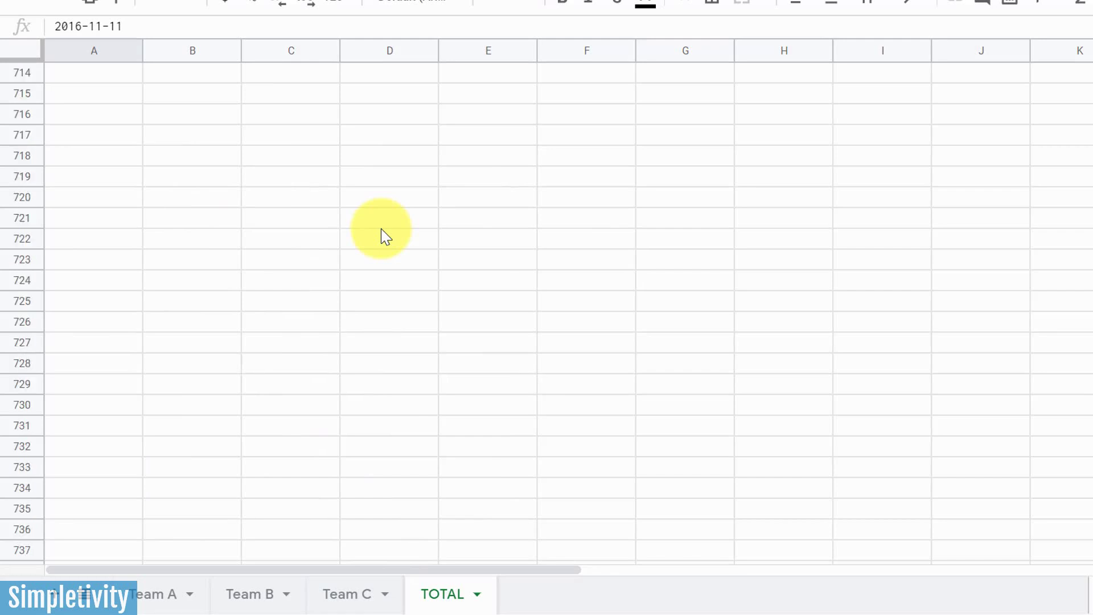
scroll(381, 228, "up", 20)
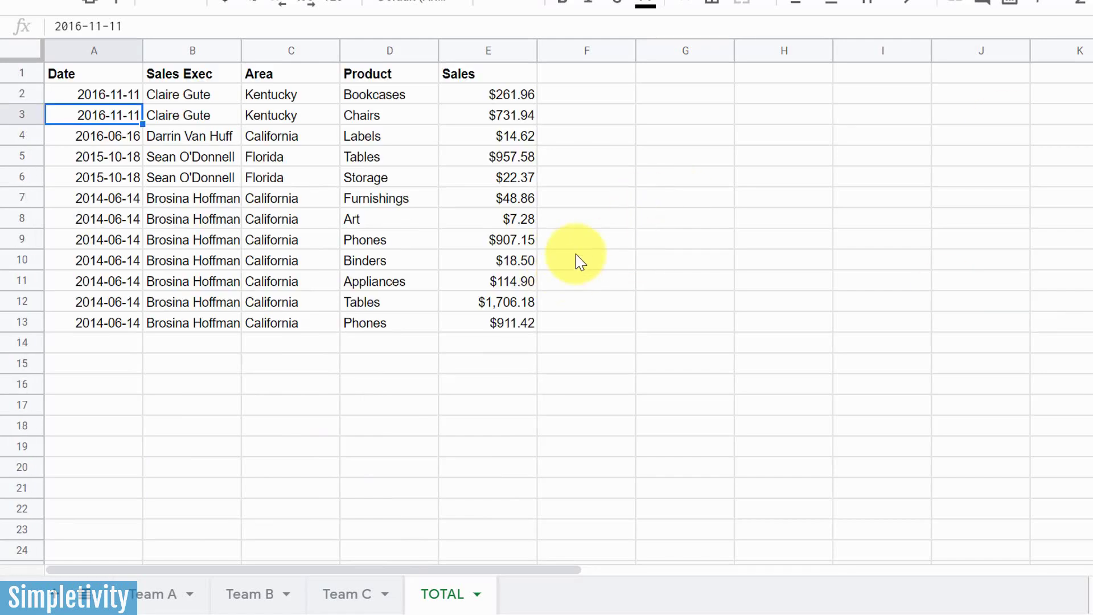
left_click(95, 95)
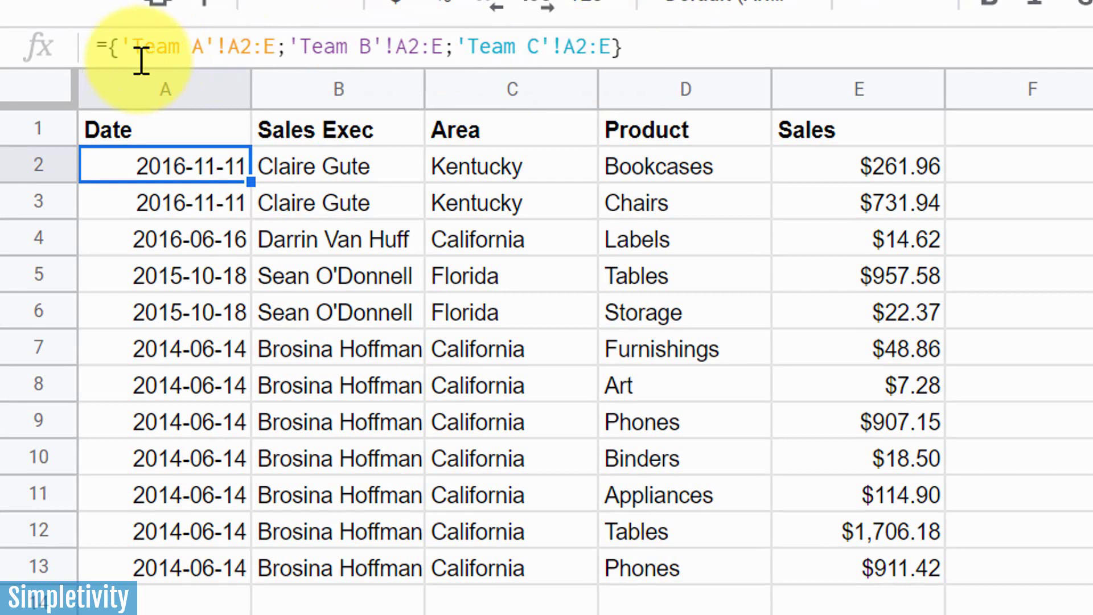
Step: Wrap the A2 formula in query( and add a comma starting the "select query string
left_click(108, 45)
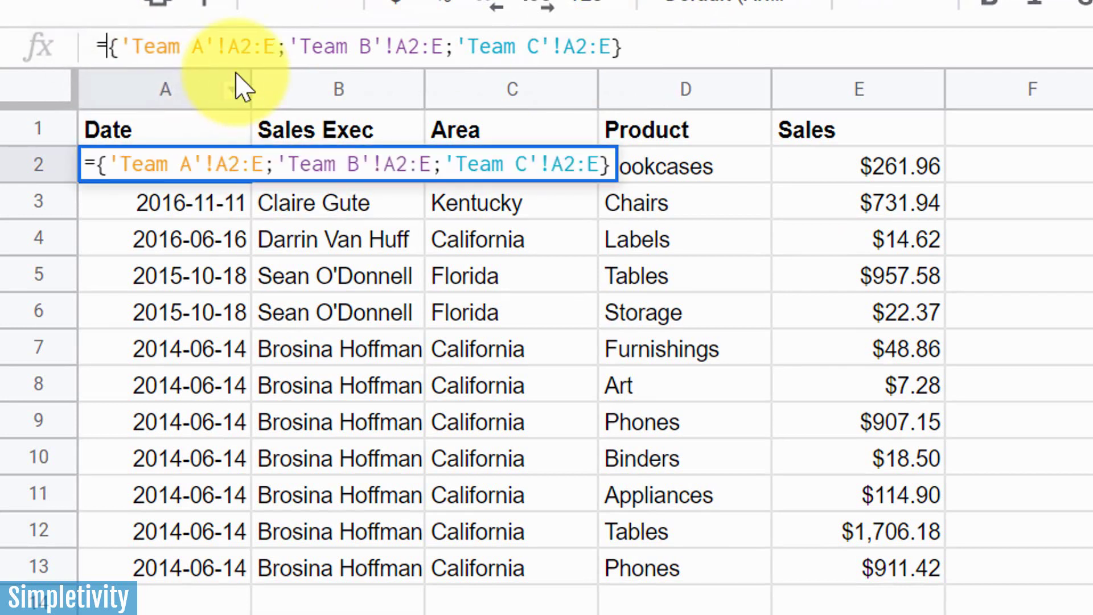
type("q")
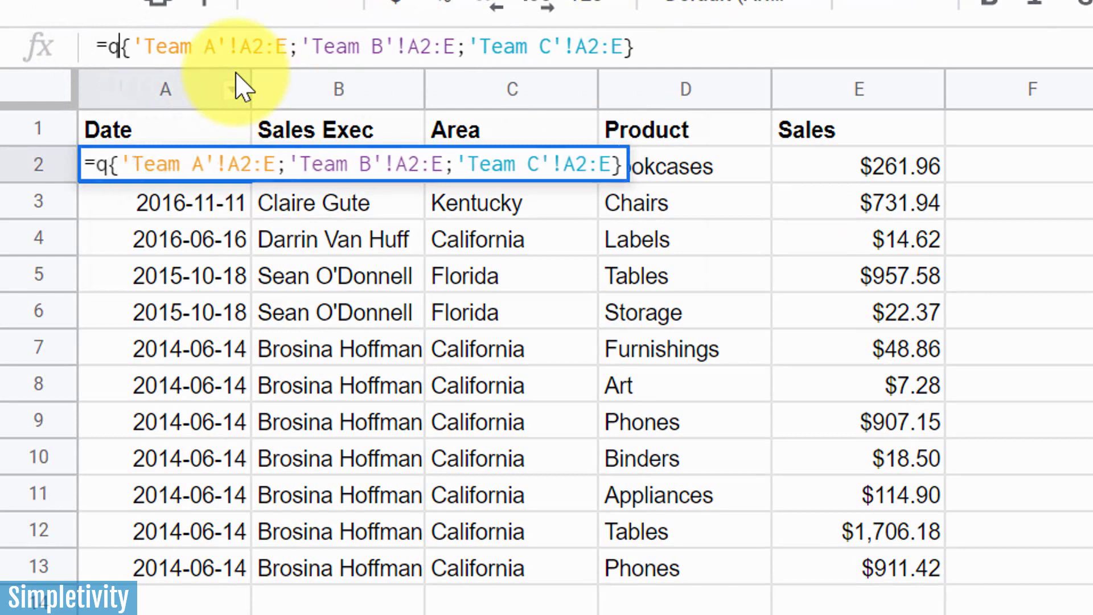
type("uery")
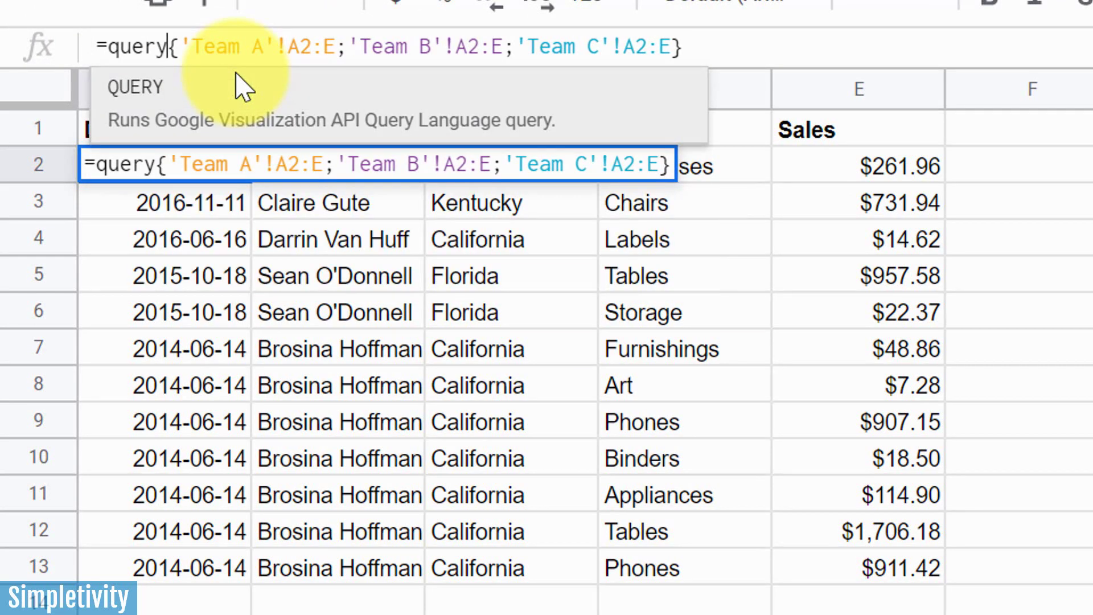
type("(")
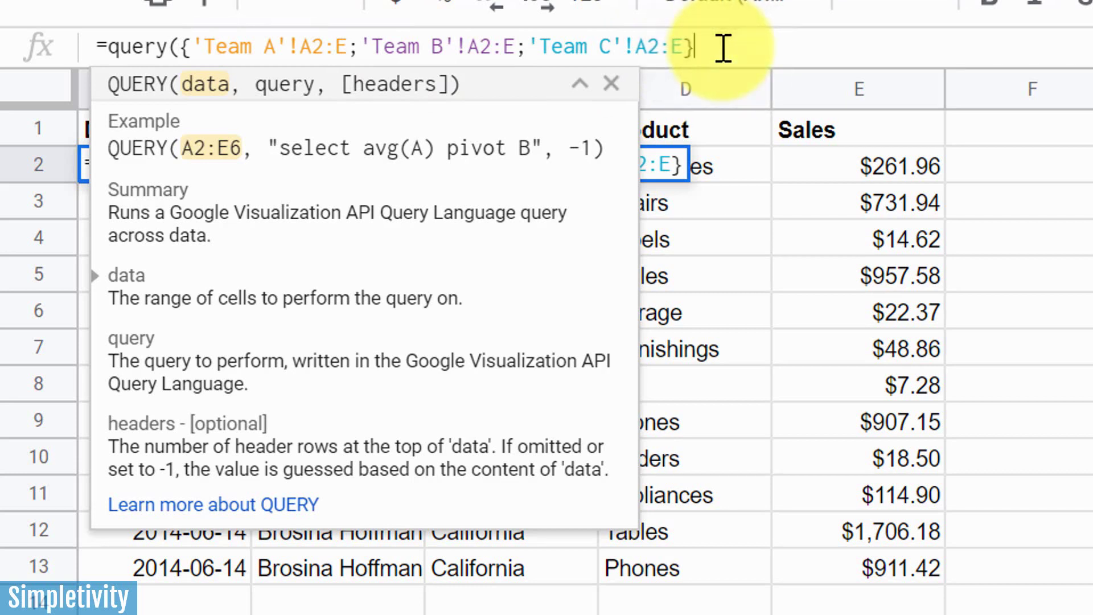
type(",")
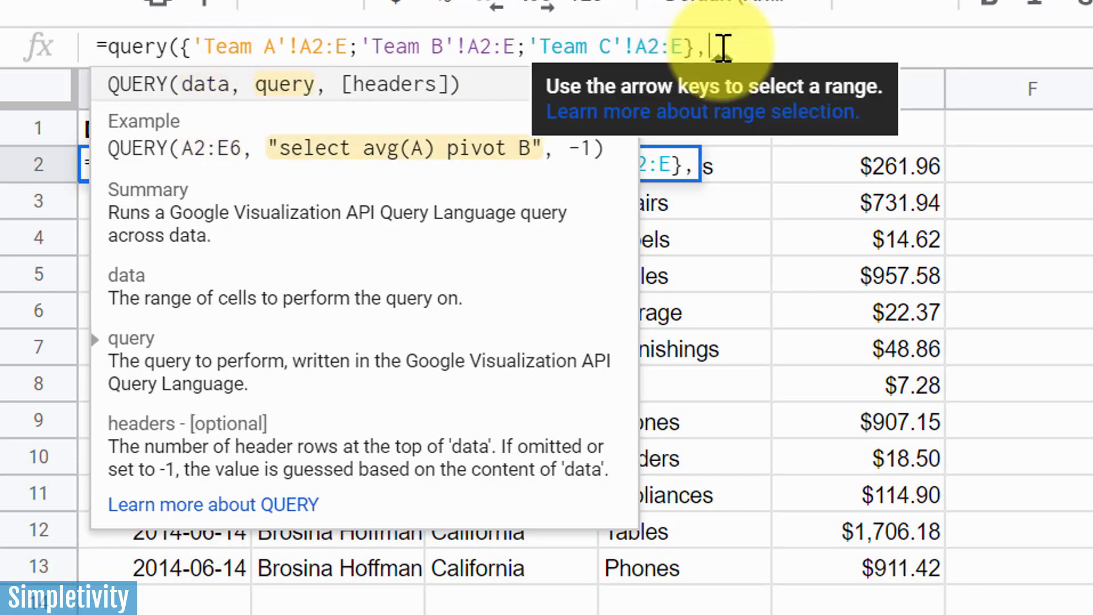
type("\"")
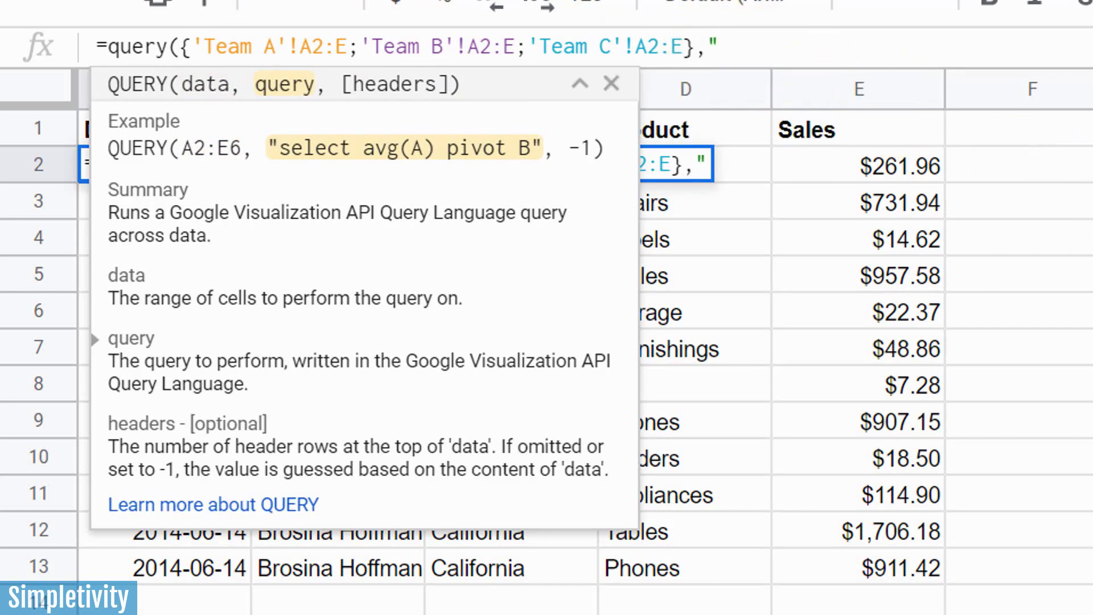
type("select")
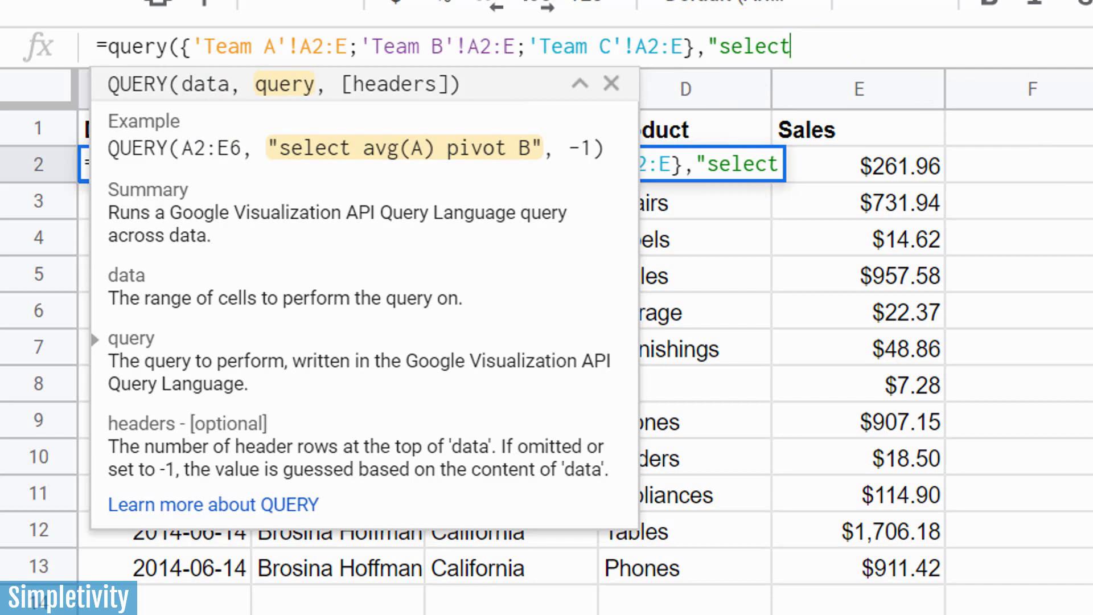
Step: Finish the query argument as "select * where Col1 is not null" and close the parenthesis
type("*")
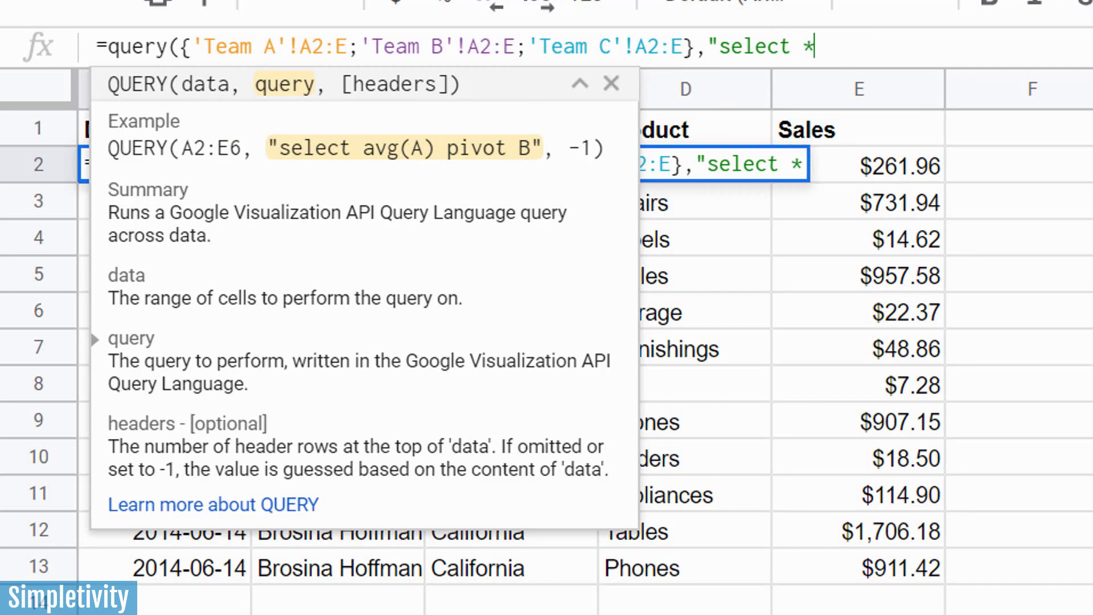
type(" where")
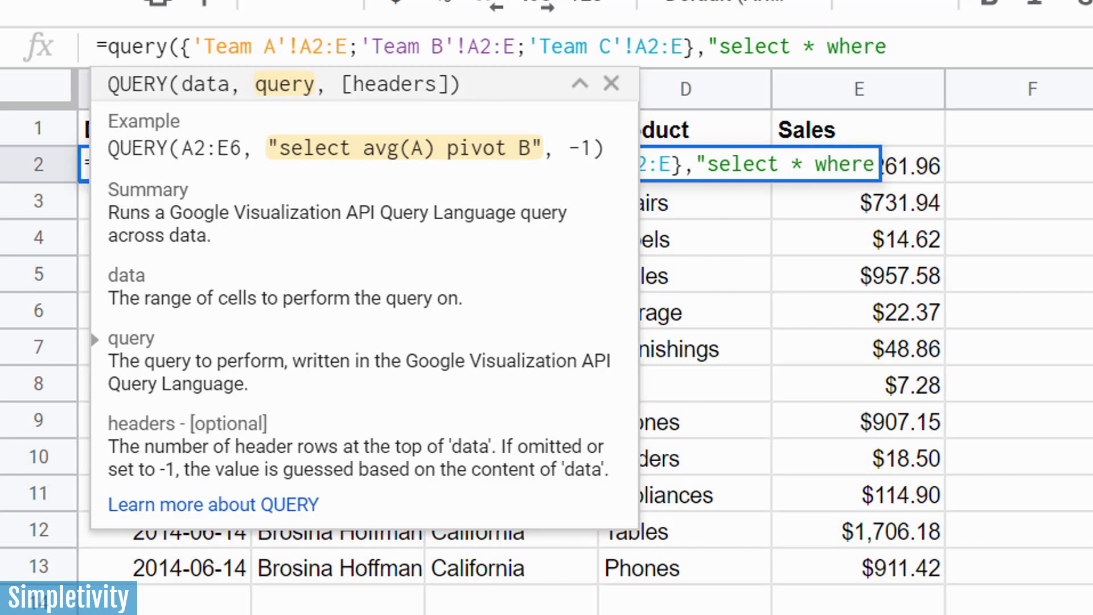
type(" Col1")
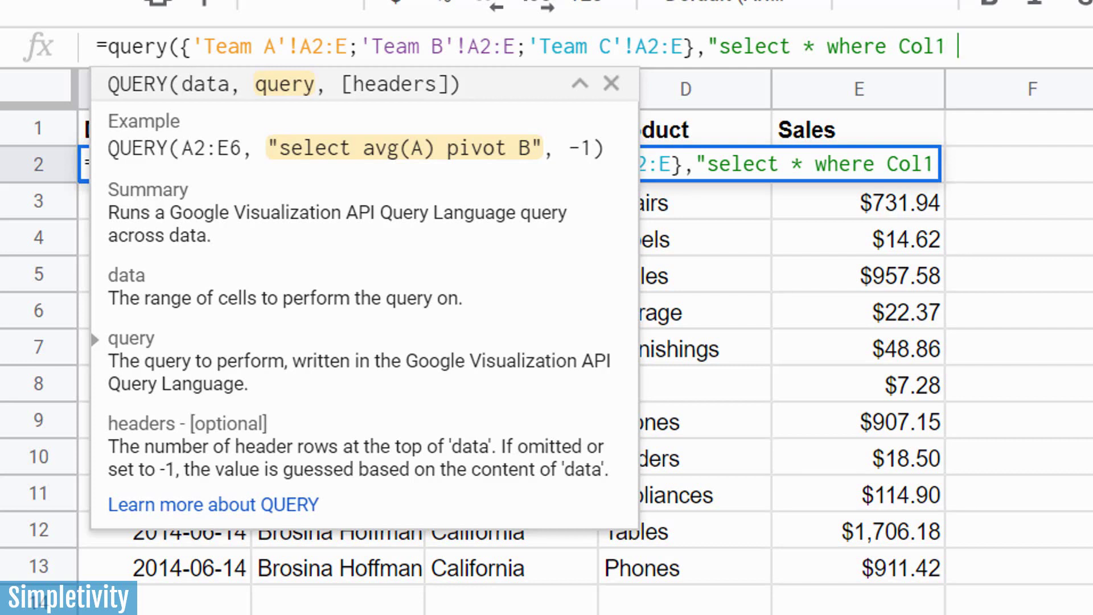
type("is")
key("BackSpace")
key("BackSpace")
key("BackSpace")
key("BackSpace")
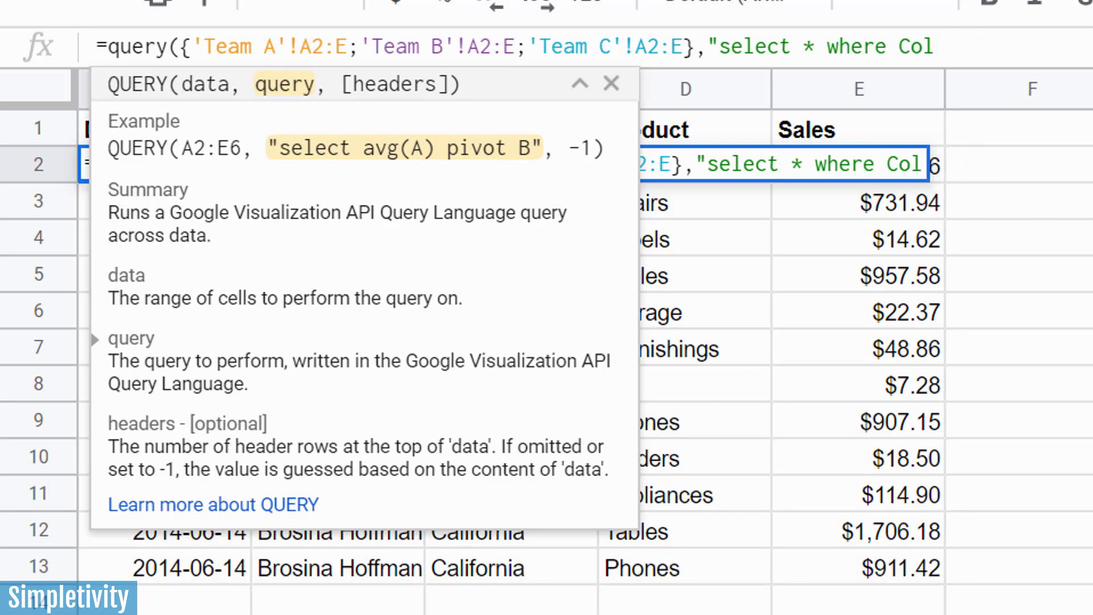
type("1 is not")
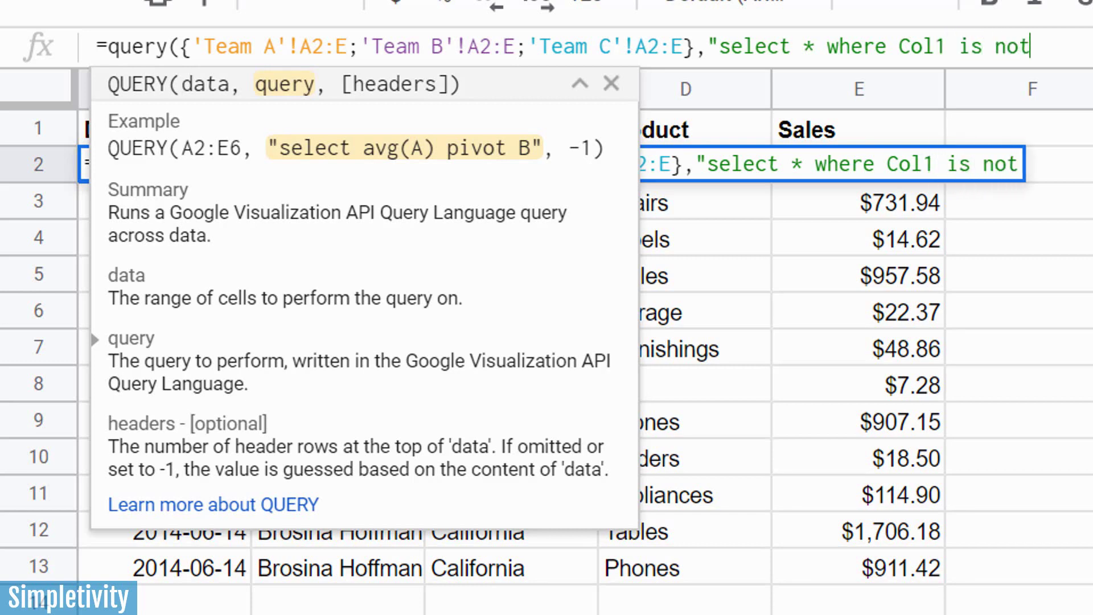
type(" null")
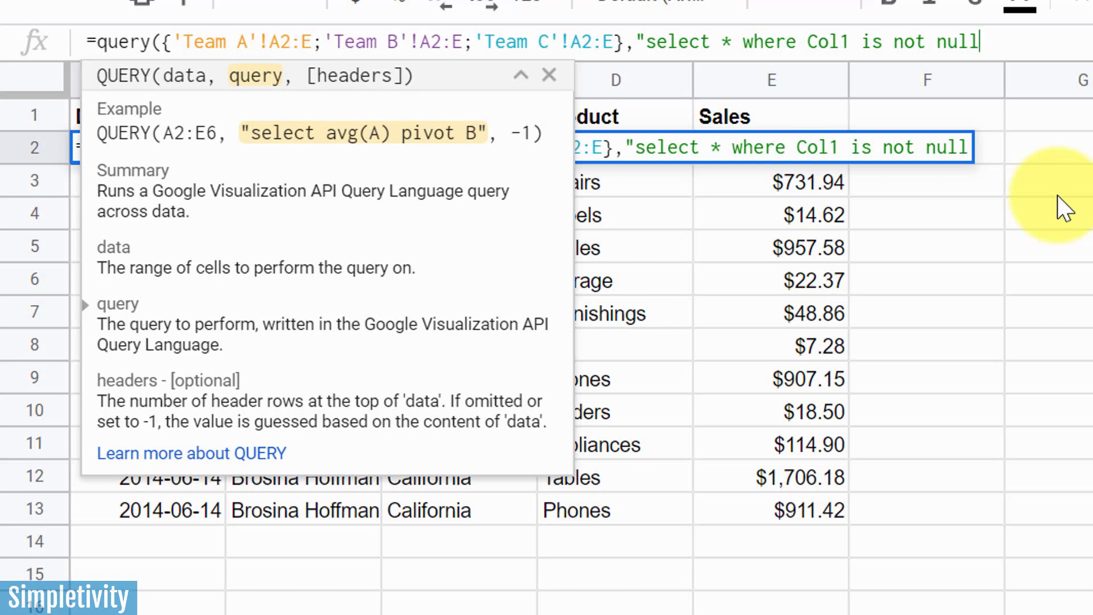
type("\"")
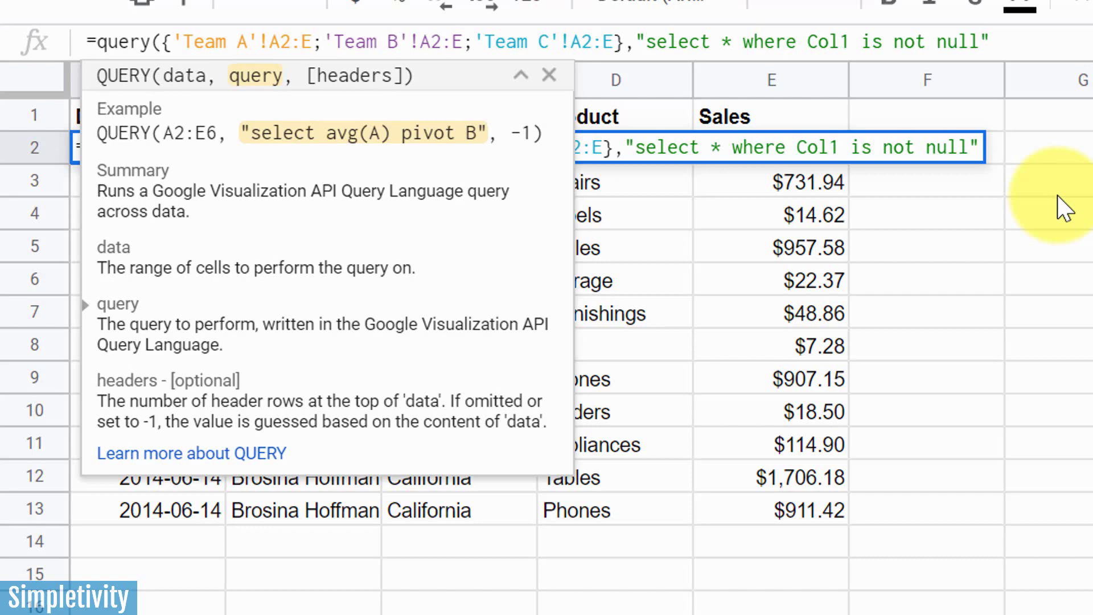
type(")")
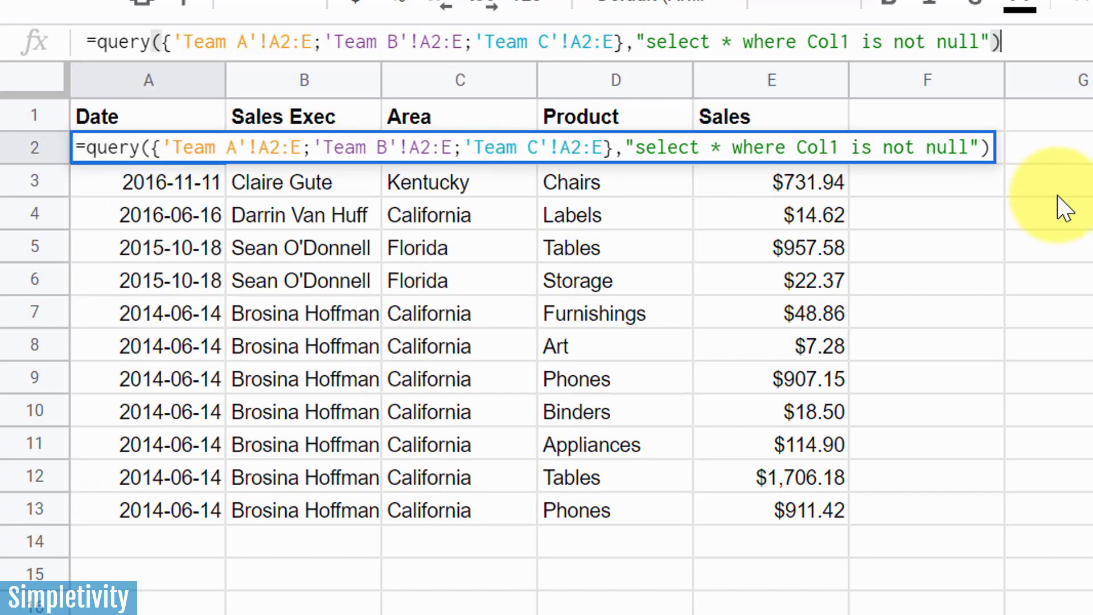
Step: Commit the QUERY formula and confirm row 20 shows the 2020-02-02 order with $0.00 sales
key("Return")
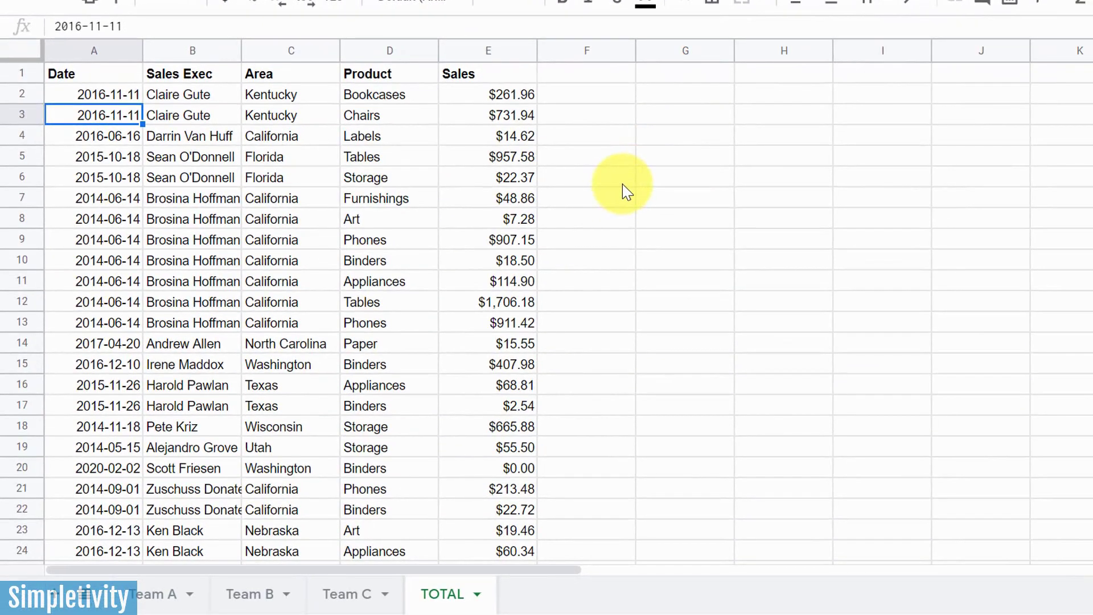
scroll(623, 184, "down", 5)
scroll(623, 184, "up", 5)
scroll(623, 184, "down", 4)
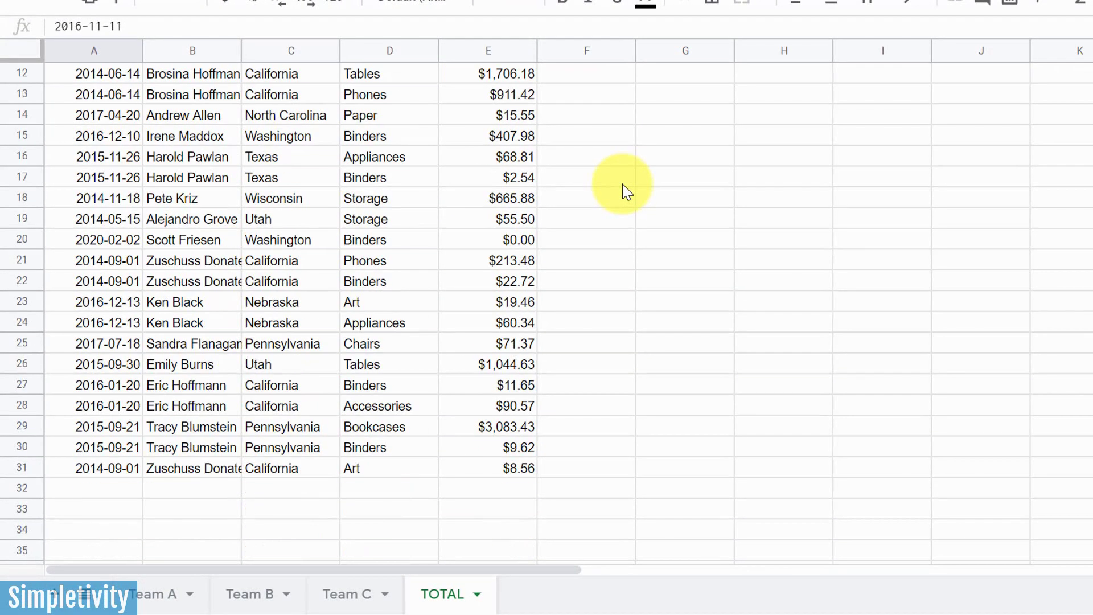
scroll(623, 183, "up", 4)
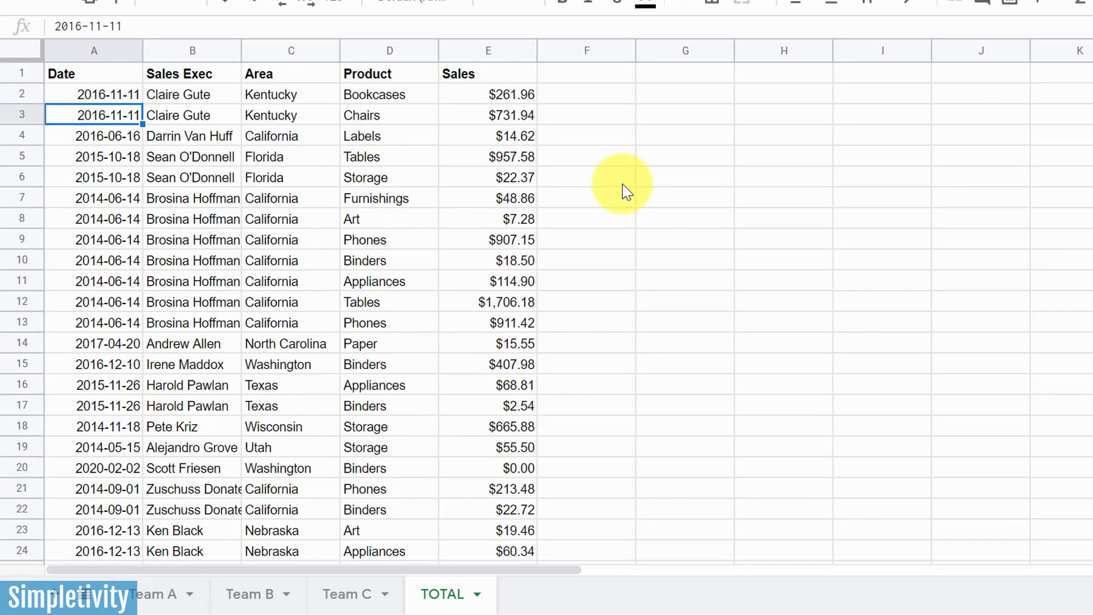
scroll(622, 183, "down", 4)
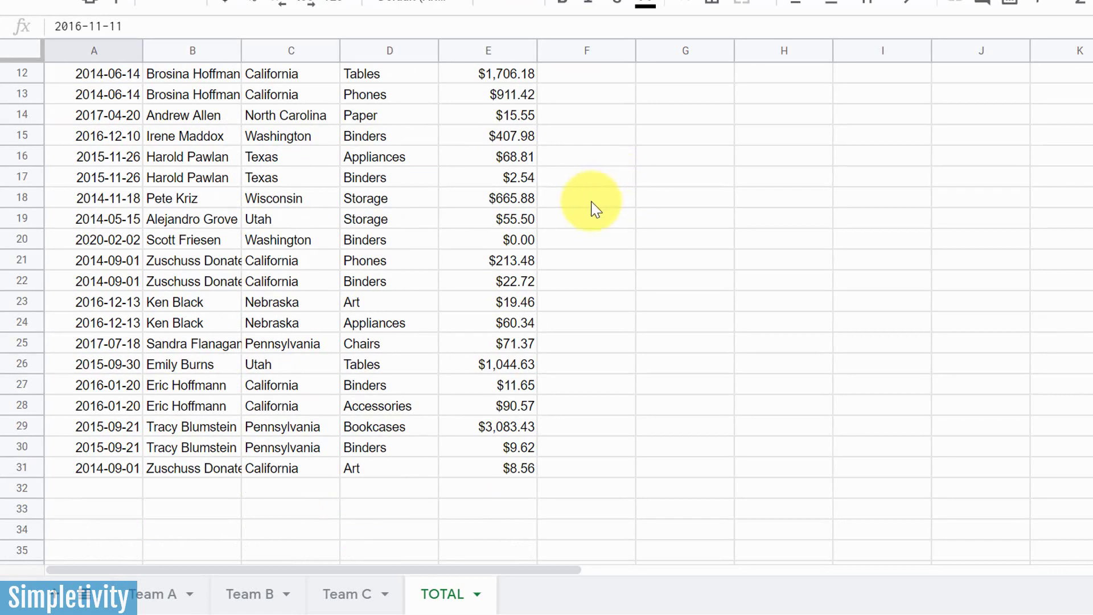
left_click(73, 238)
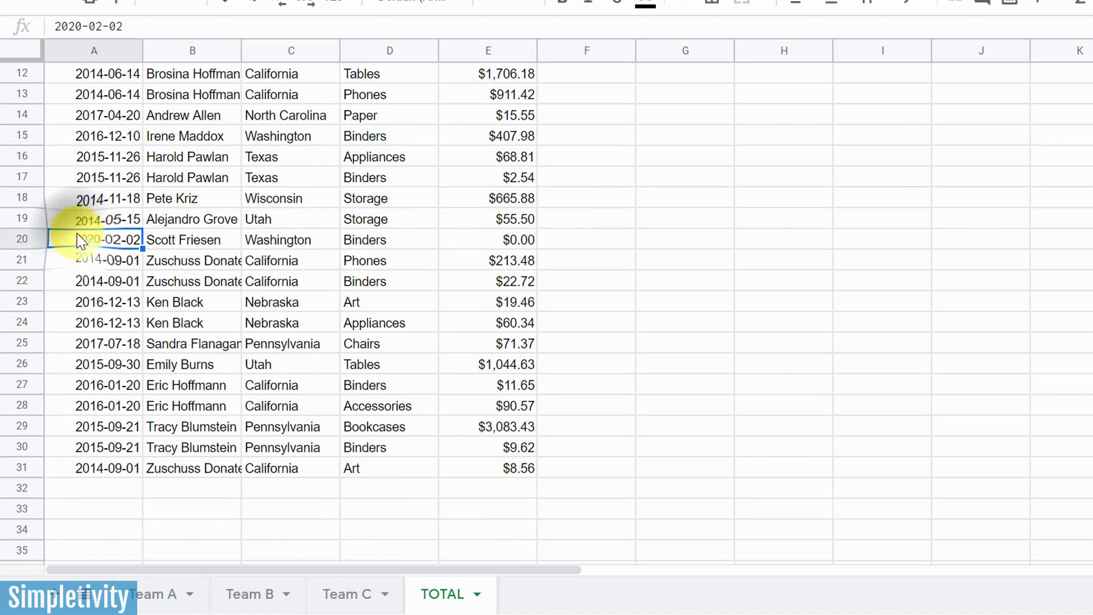
left_click(511, 240)
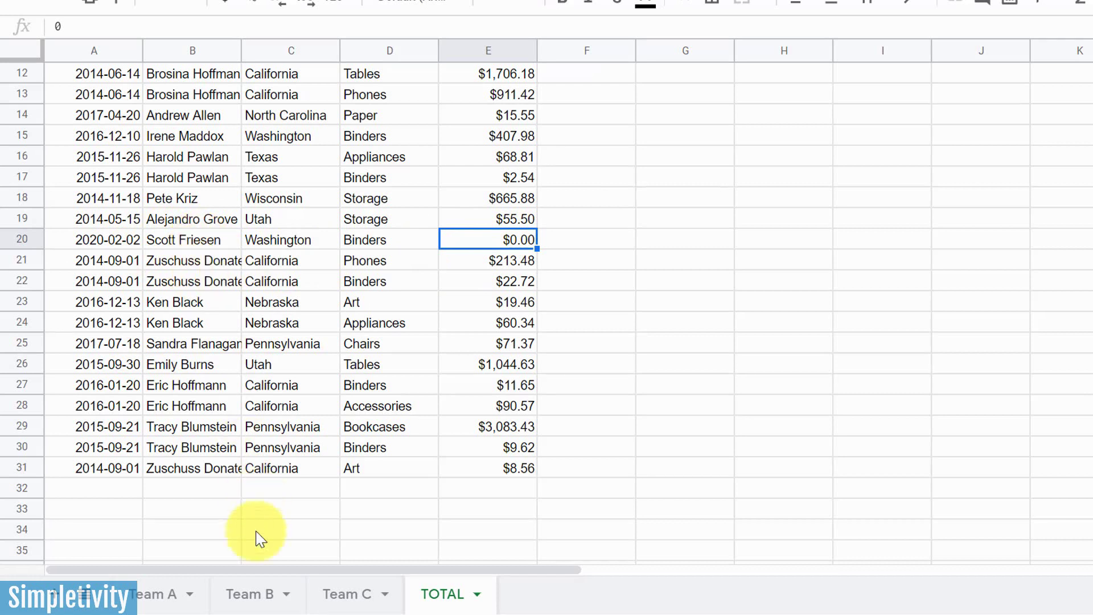
Step: On Team C, enter row 13: 2020-02-03, a sales exec's name, Washington, Art, 45000
left_click(354, 595)
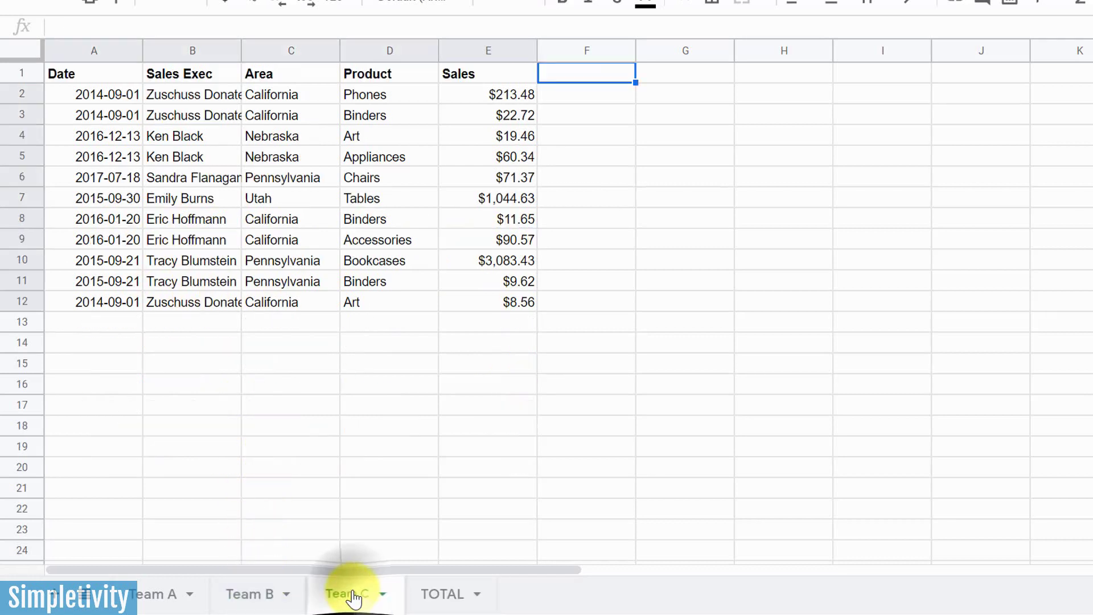
left_click(100, 323)
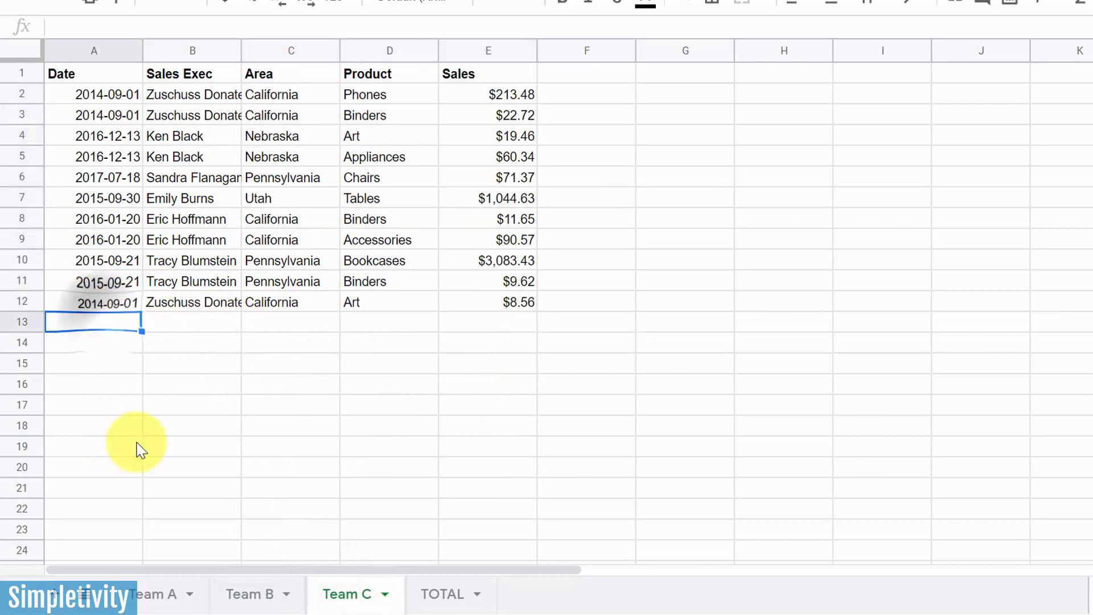
type("2020")
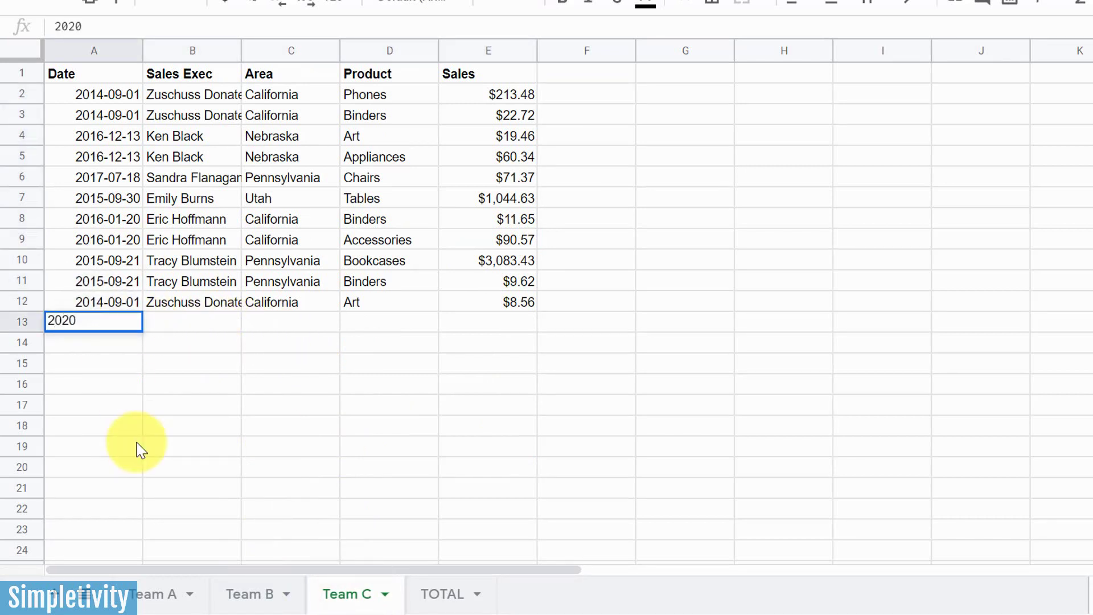
type("-02-03")
key("Tab")
type("Je")
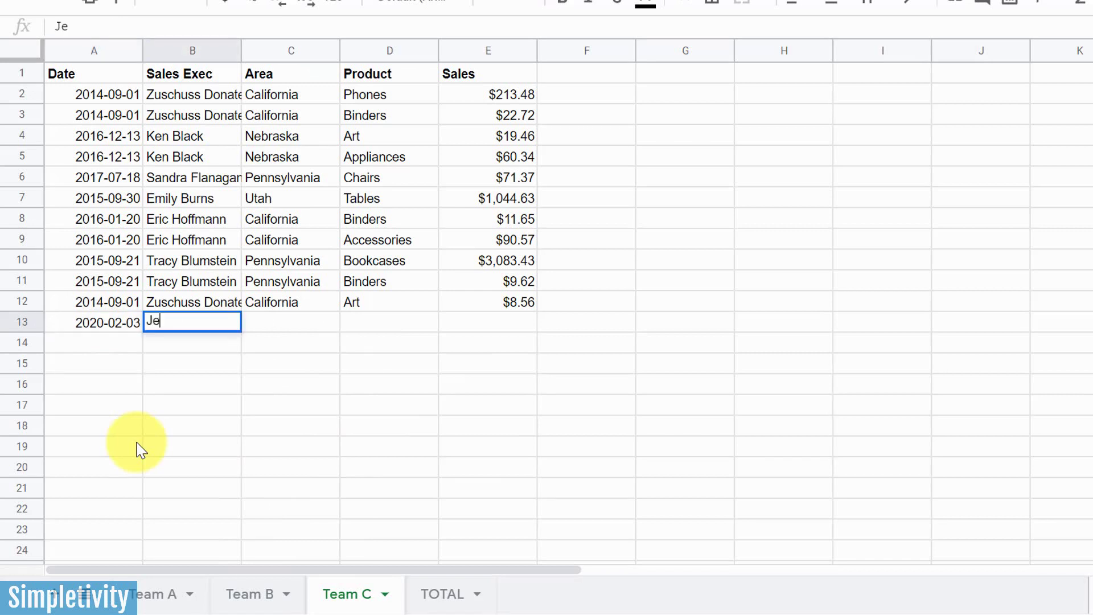
type("nny Sample")
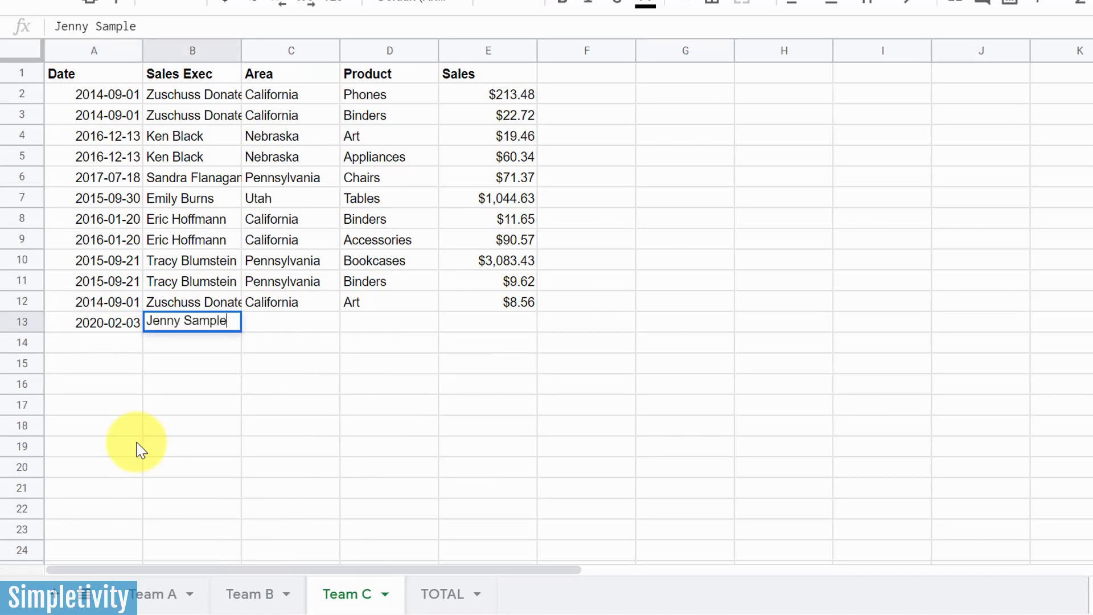
key("Tab")
type("Wash")
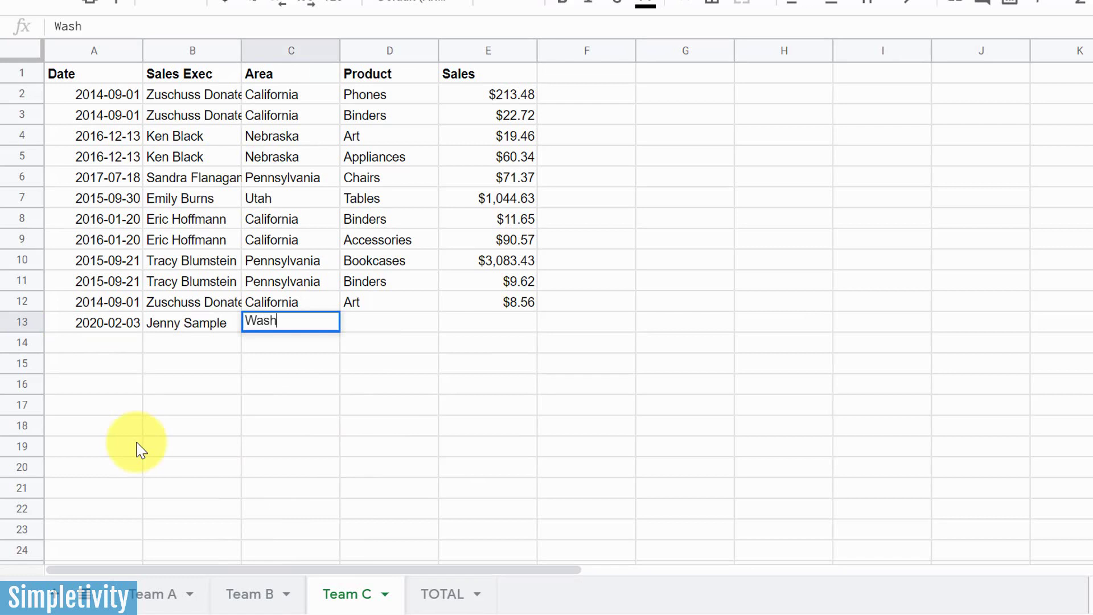
type("ington")
key("Tab")
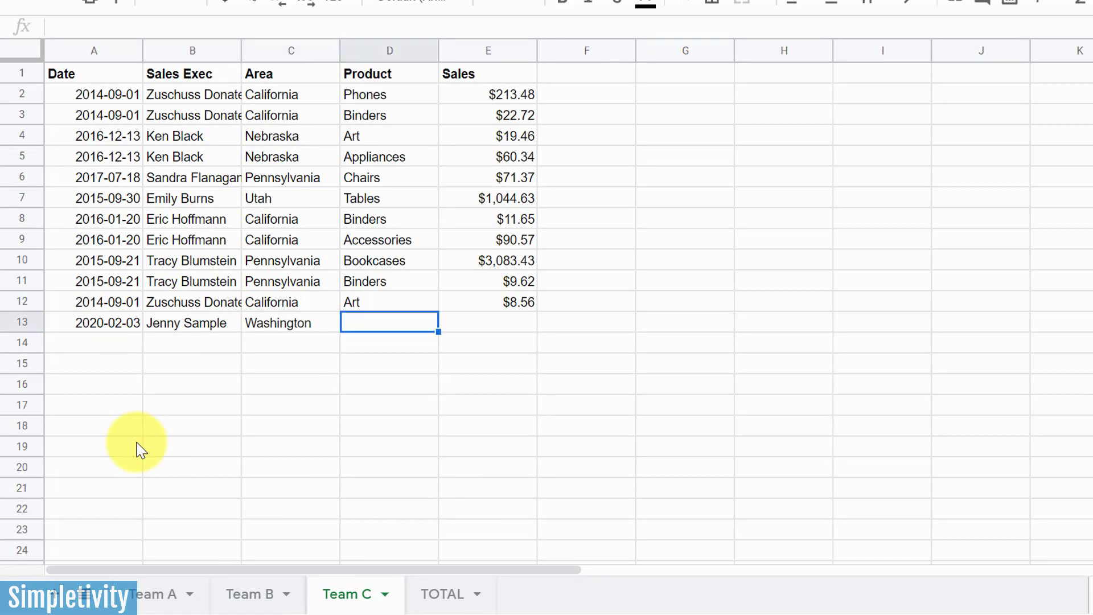
type("Art")
key("Tab")
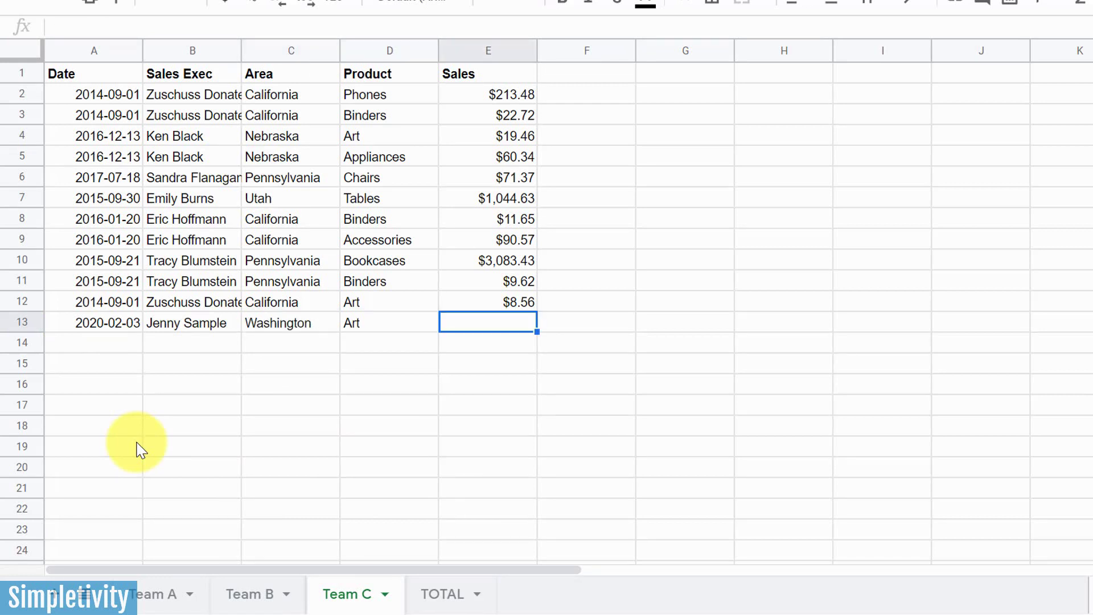
type("45000")
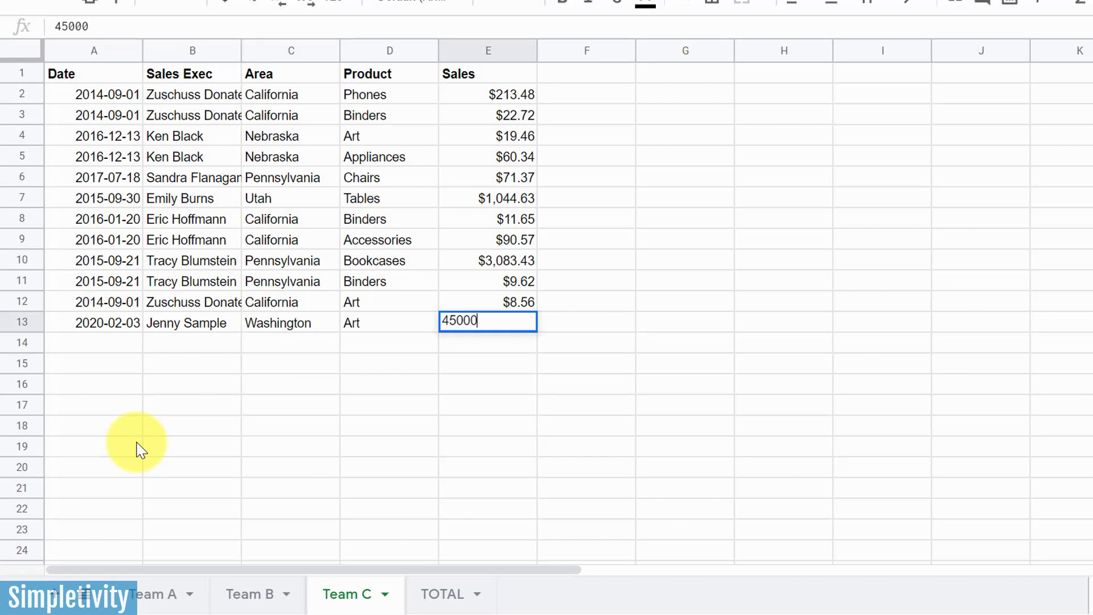
key("Return")
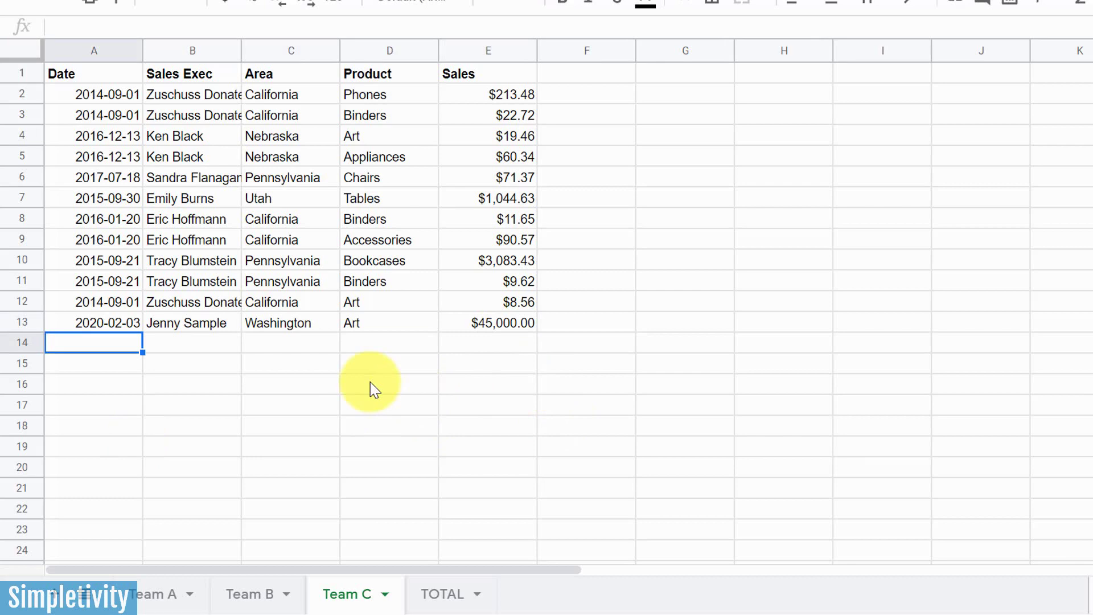
Step: Confirm TOTAL row 32 shows the new Washington Art $45,000 order, cycling through the team sheets
left_click(449, 598)
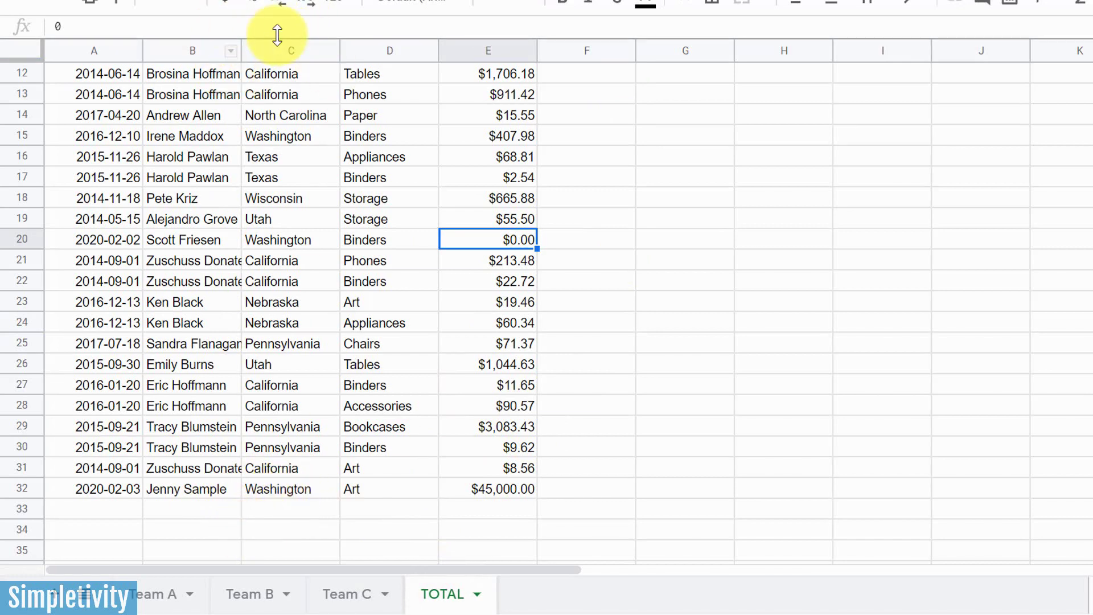
scroll(403, 176, "up", 4)
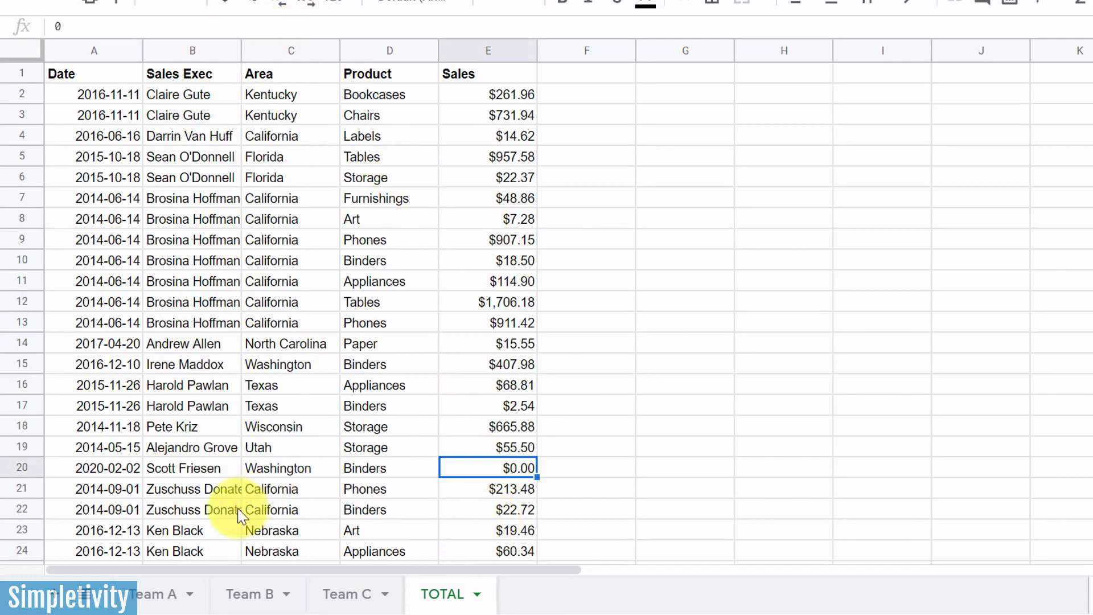
left_click(149, 593)
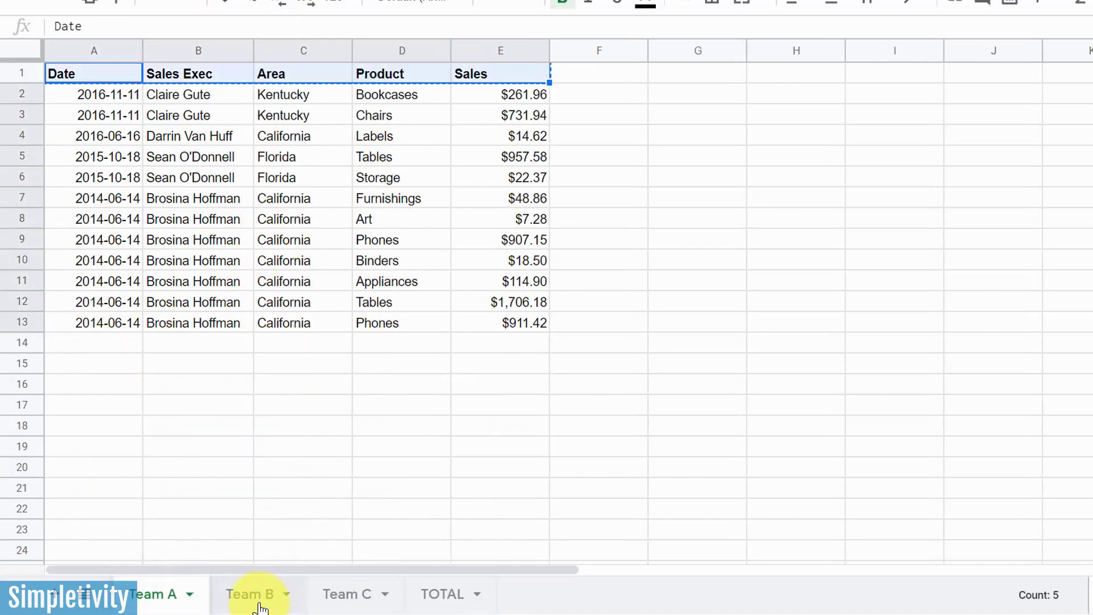
left_click(258, 603)
left_click(353, 596)
left_click(450, 595)
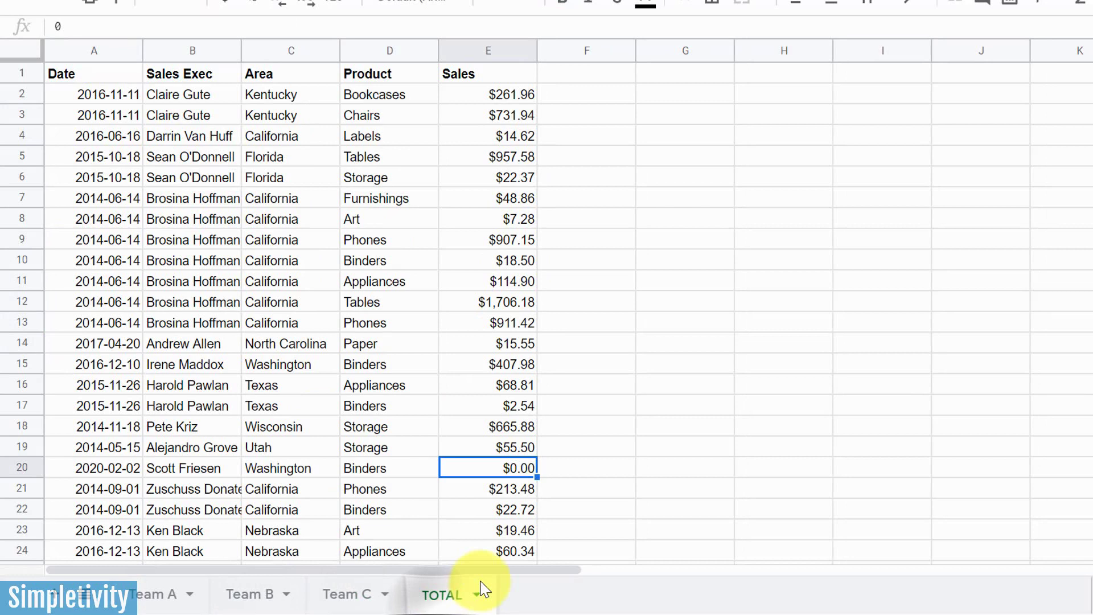
scroll(626, 268, "down", 5)
scroll(623, 268, "up", 5)
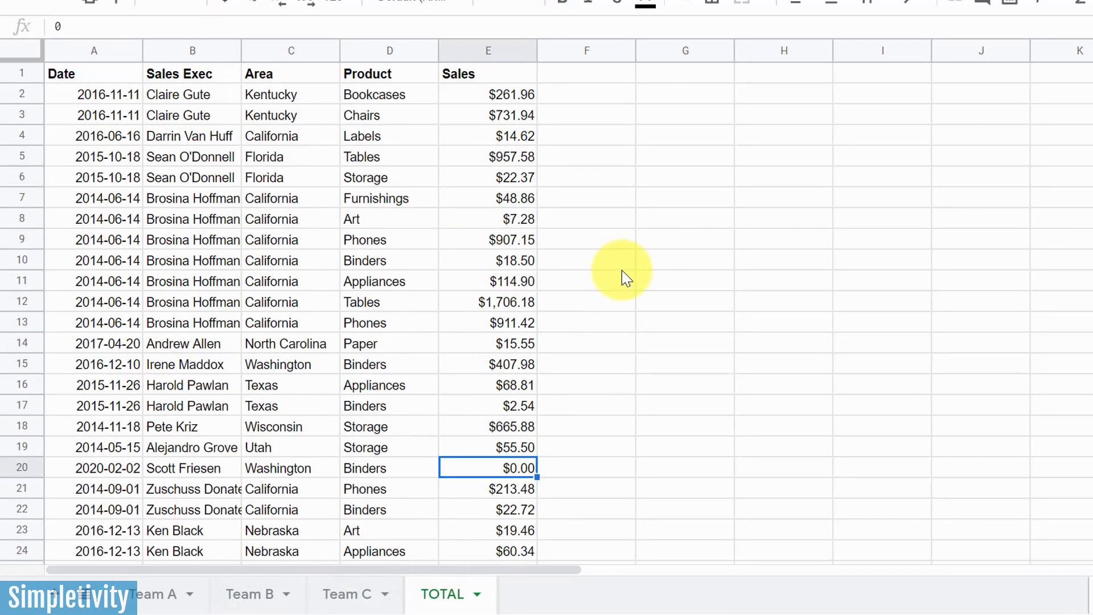